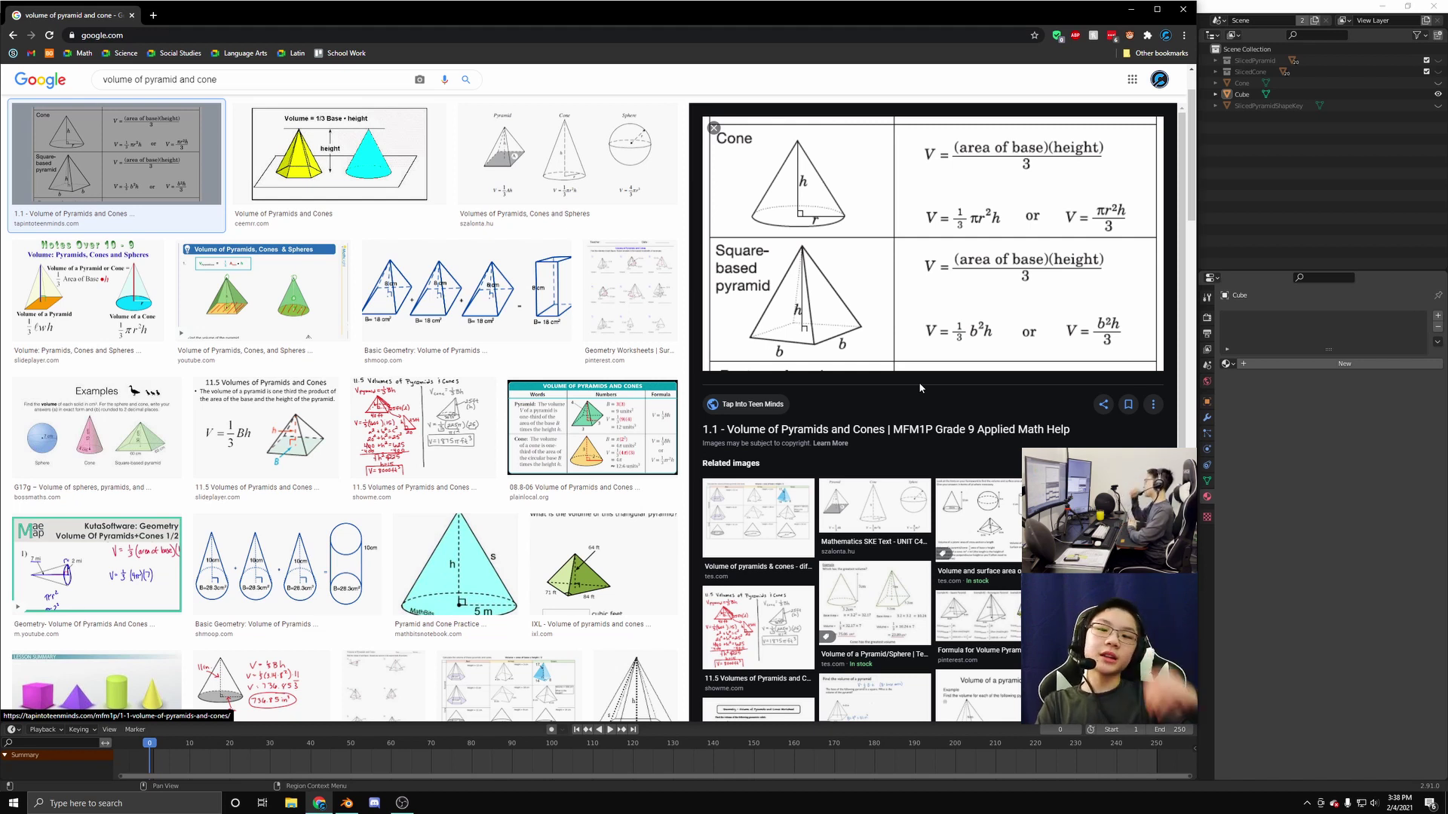
# Switch from the Google Images formula chart to the Blender cube scene
pyautogui.click(1300, 569)
# Recentre the cube, show its location, rotation, scale and dimensions in the Item panel, and orbit around it
pyautogui.press('shift')
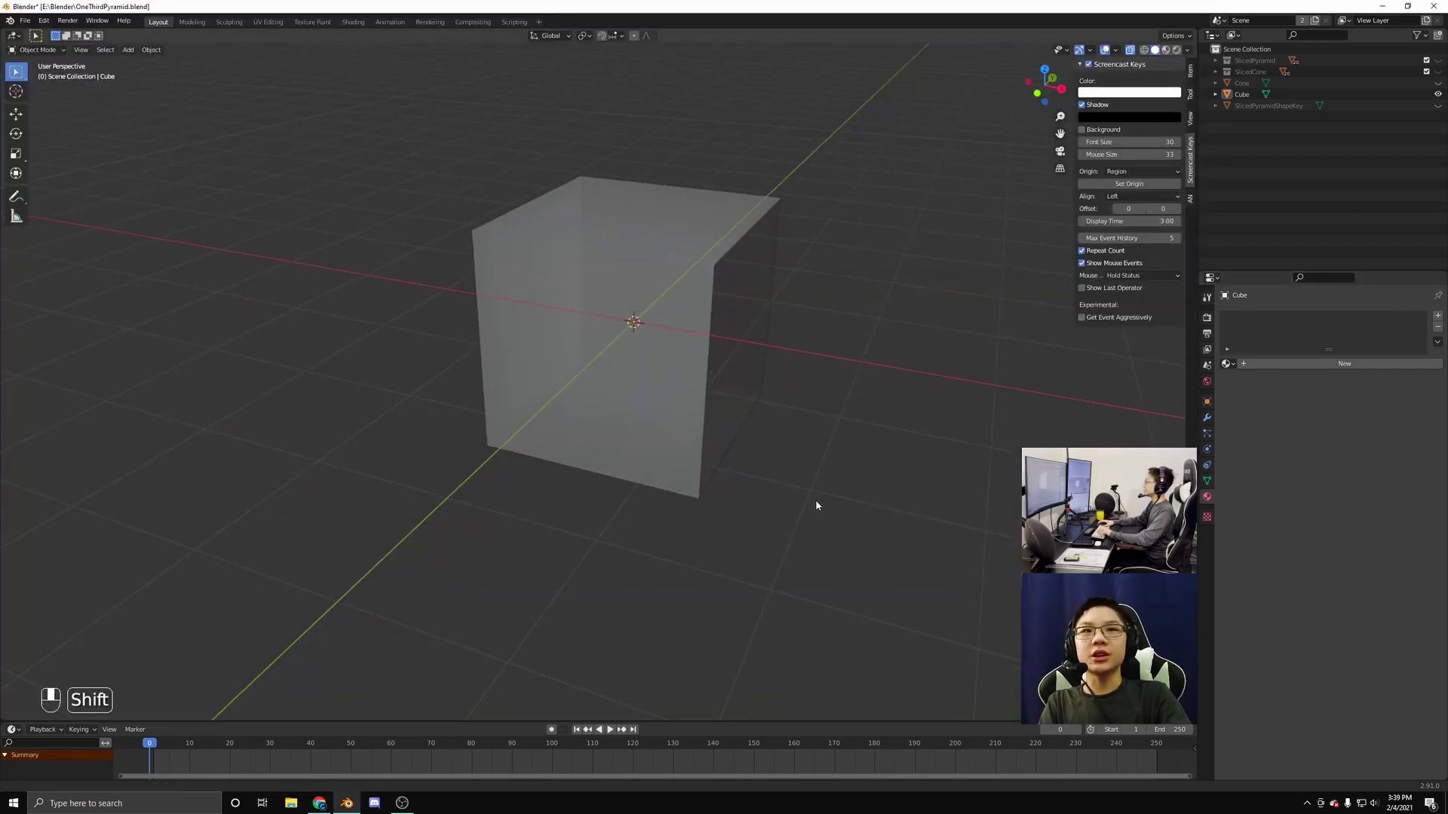
pyautogui.moveTo(816, 501); pyautogui.dragTo(804, 520)
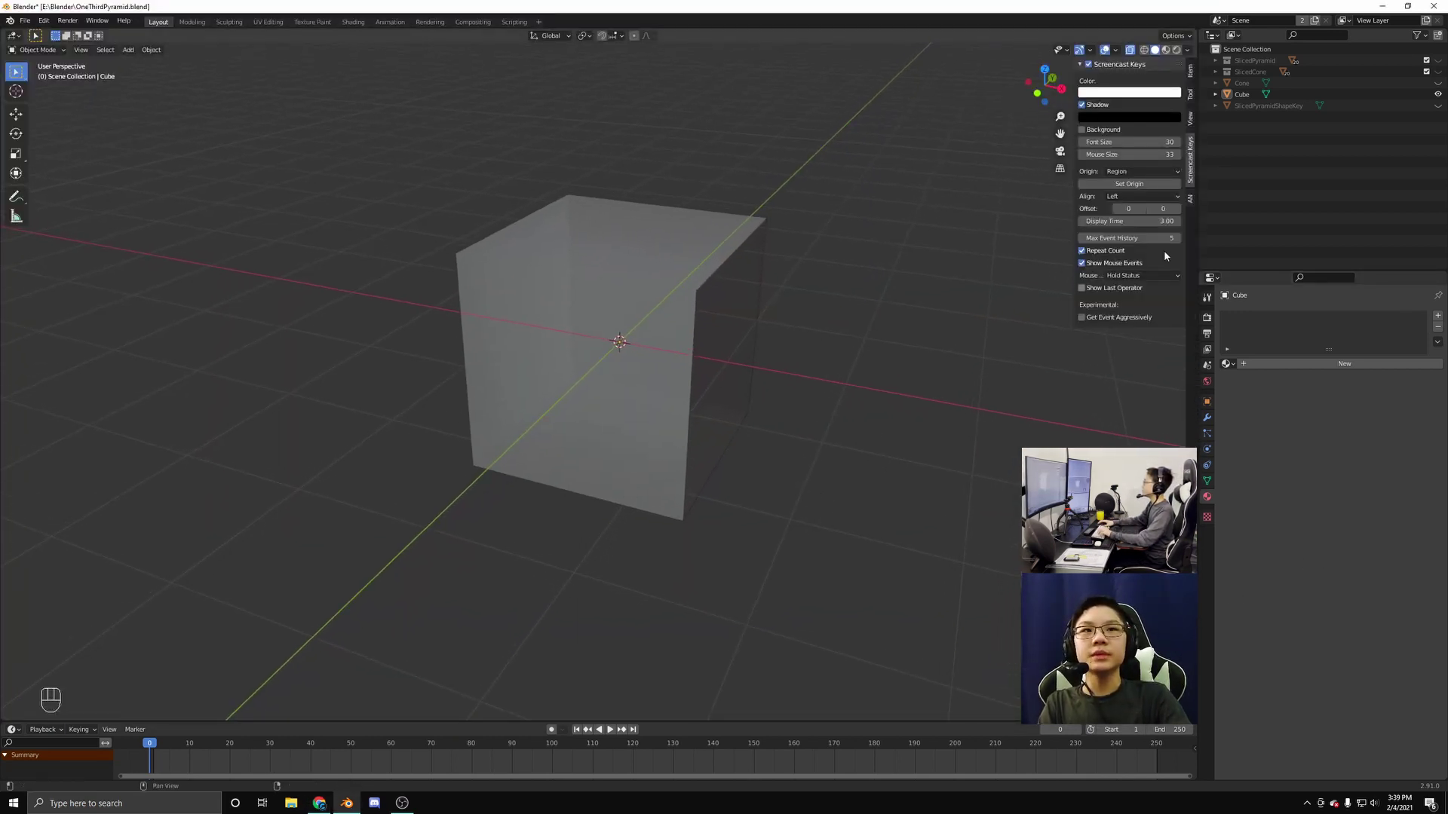
pyautogui.click(1190, 85)
pyautogui.moveTo(743, 463); pyautogui.dragTo(681, 475)
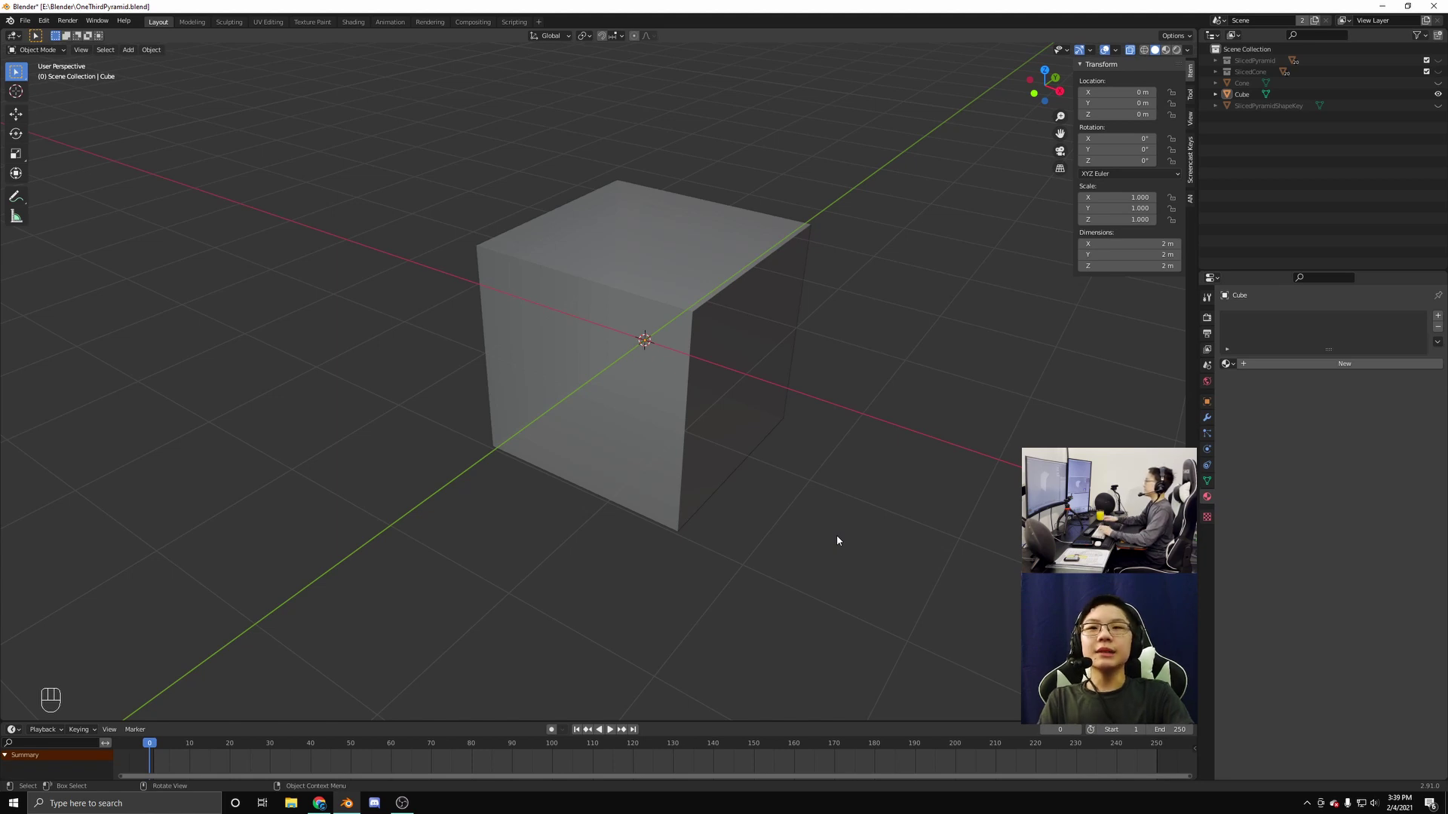
# Select the cube and, in Edit Mode, pick two diagonally opposite corner vertices
pyautogui.click(707, 456)
pyautogui.press('Tab')
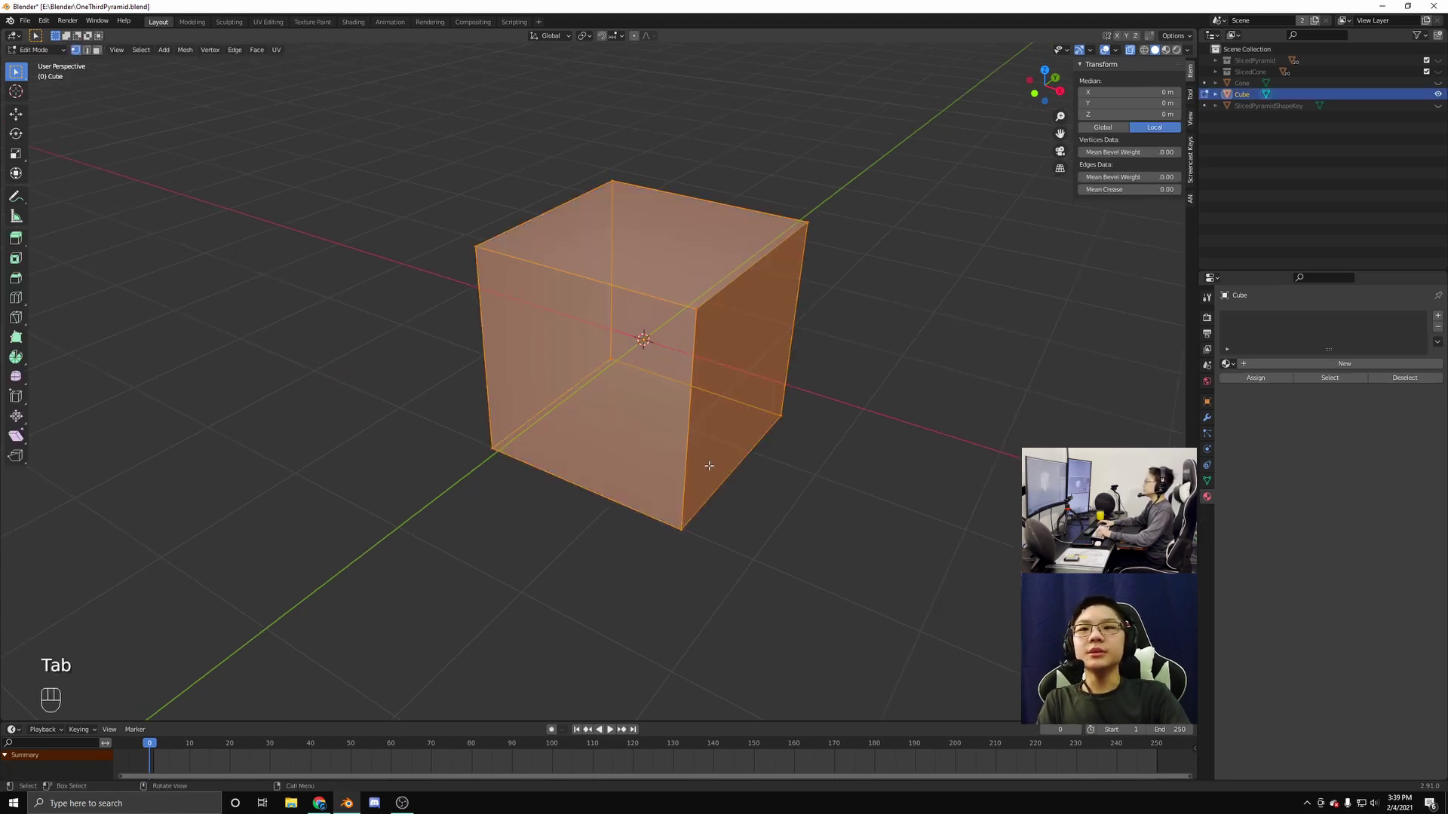
pyautogui.moveTo(709, 466); pyautogui.dragTo(485, 260)
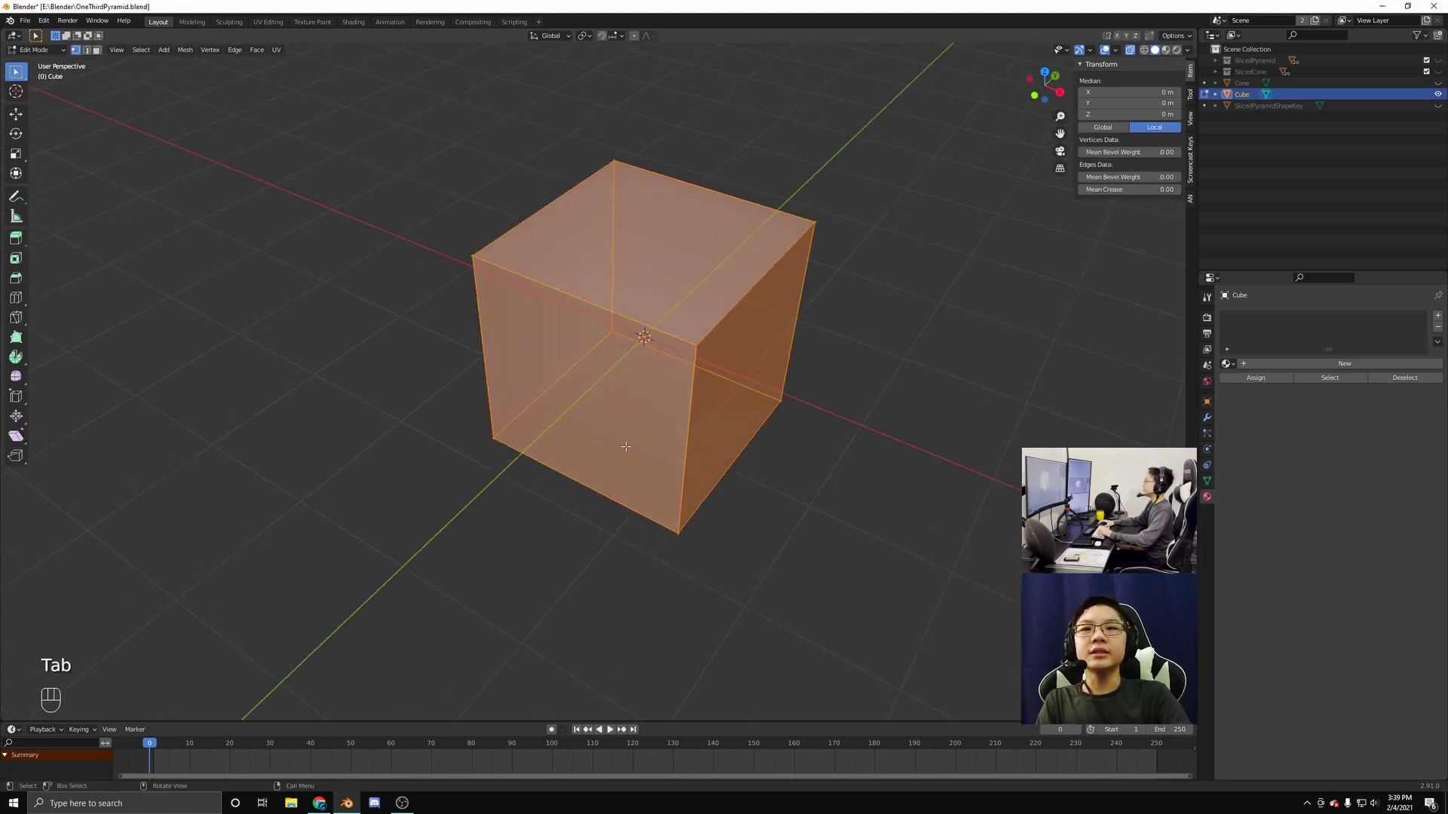
pyautogui.click(473, 258)
pyautogui.moveTo(677, 533); pyautogui.dragTo(684, 531)
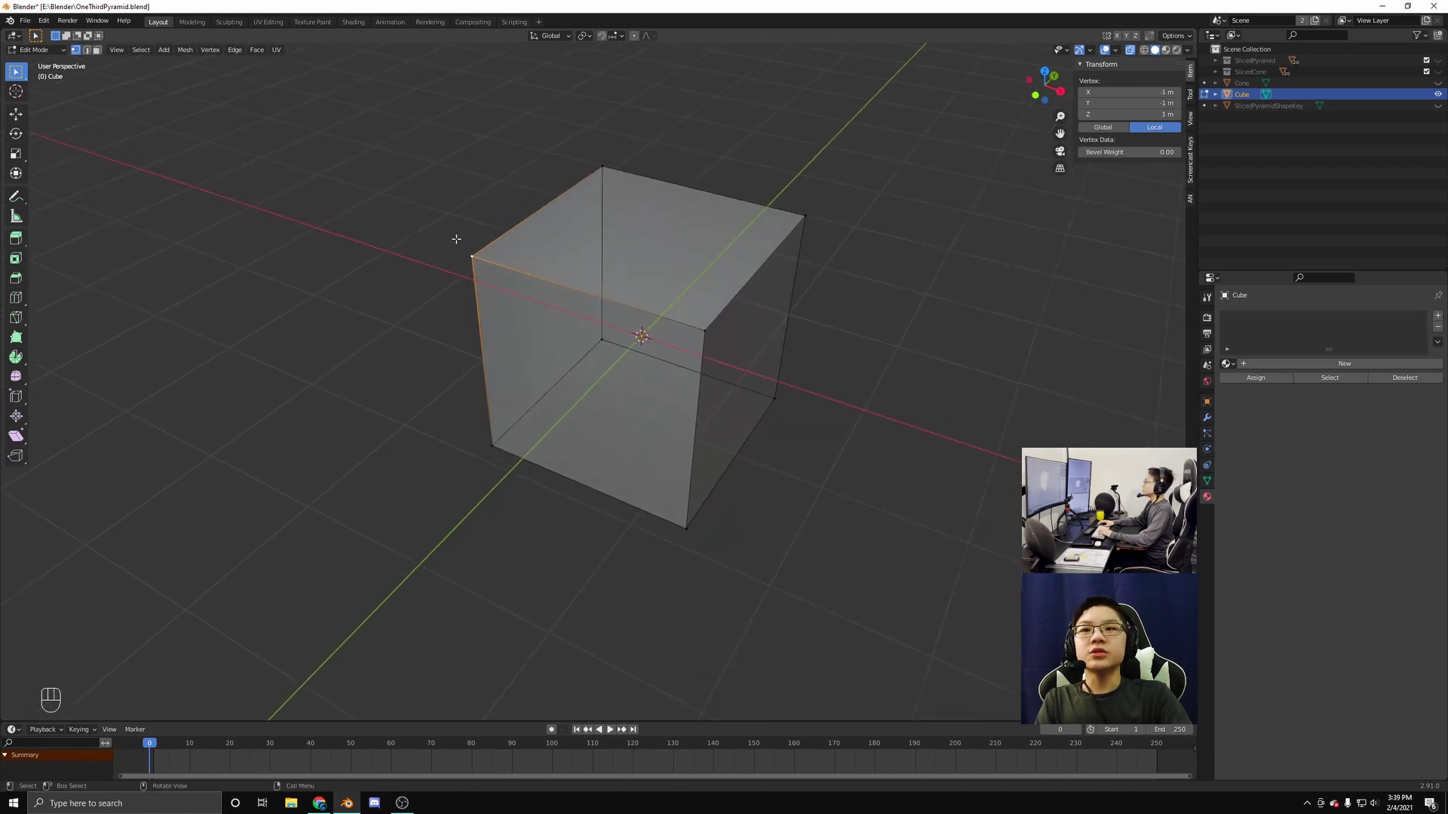
pyautogui.keyDown('shift'); pyautogui.click(773, 400); pyautogui.keyUp('shift')
# Join the two corners with a diagonal edge, return to Object Mode, and view along the diagonal
pyautogui.press('g')
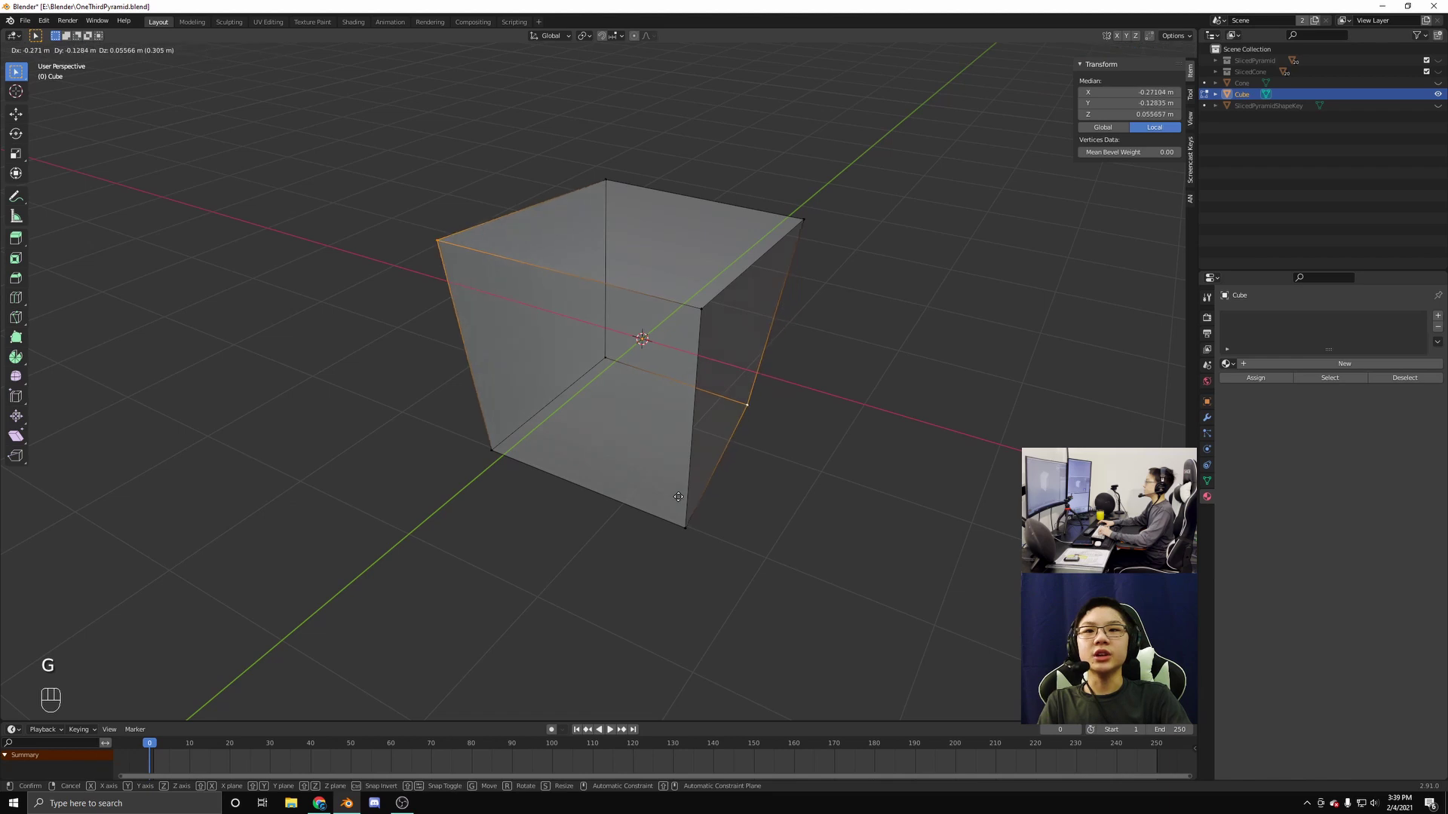
pyautogui.rightClick(678, 497)
pyautogui.press('f')
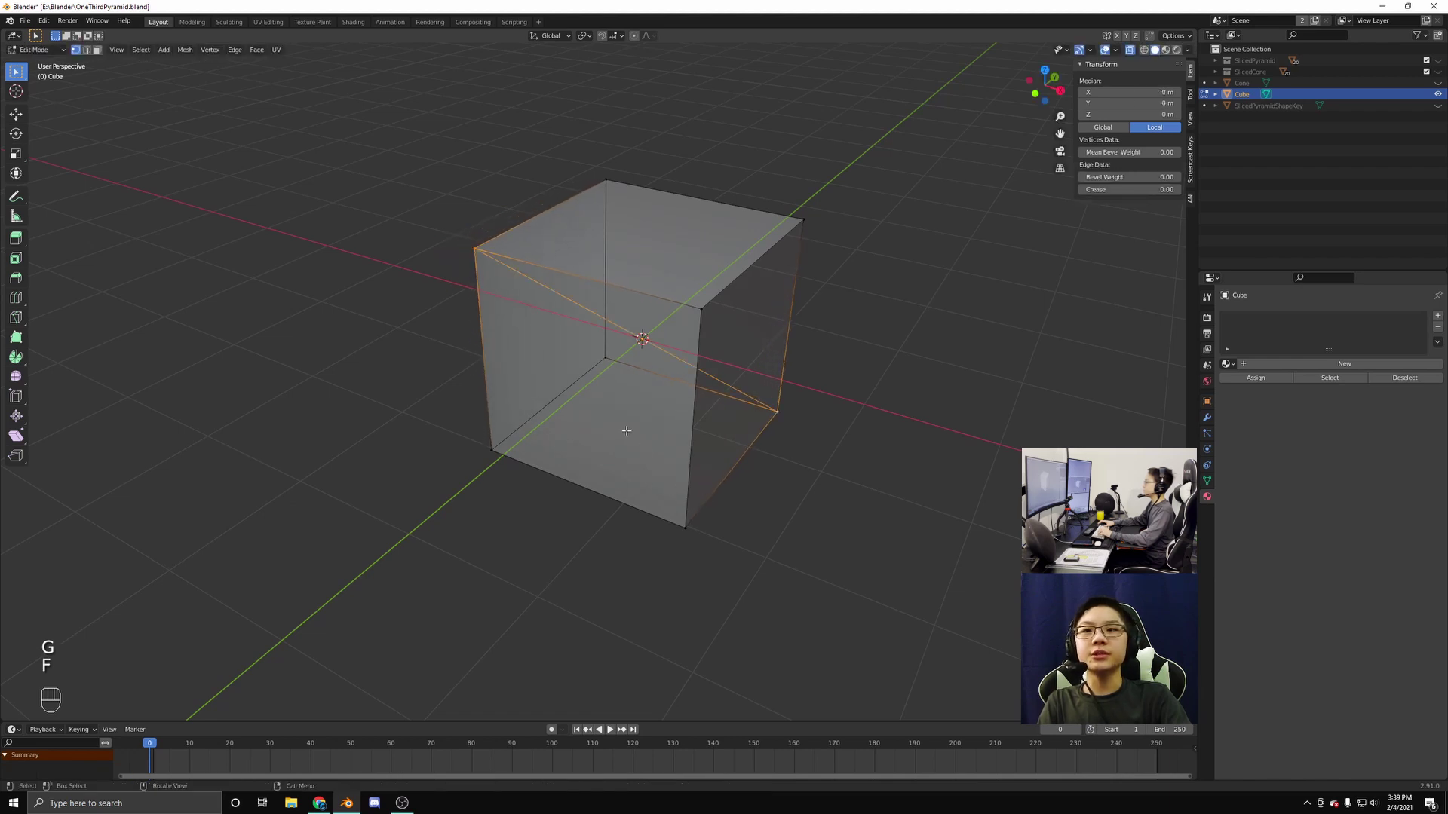
pyautogui.moveTo(626, 431); pyautogui.dragTo(671, 438)
pyautogui.press('Tab')
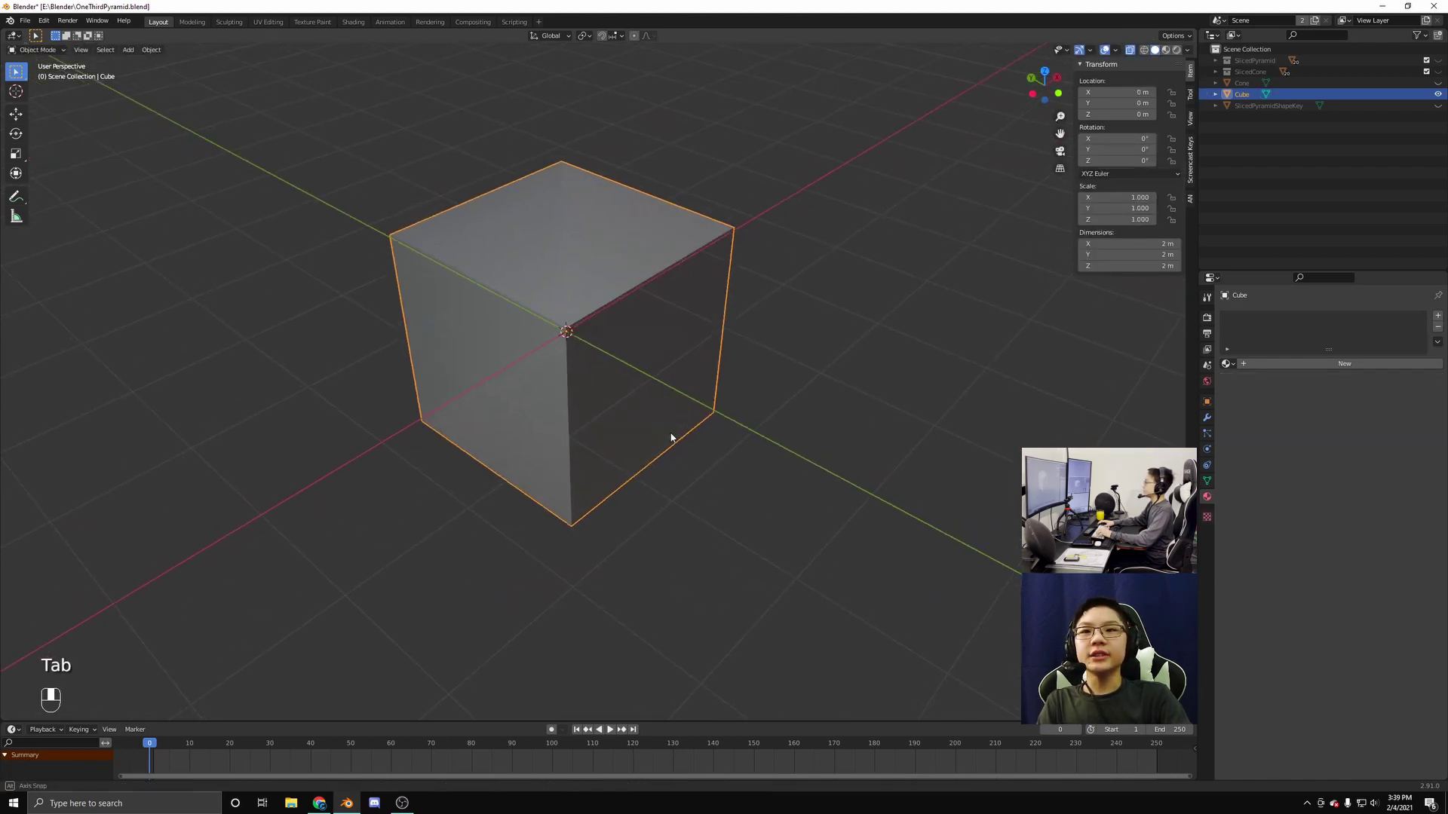
pyautogui.moveTo(976, 355); pyautogui.dragTo(757, 362)
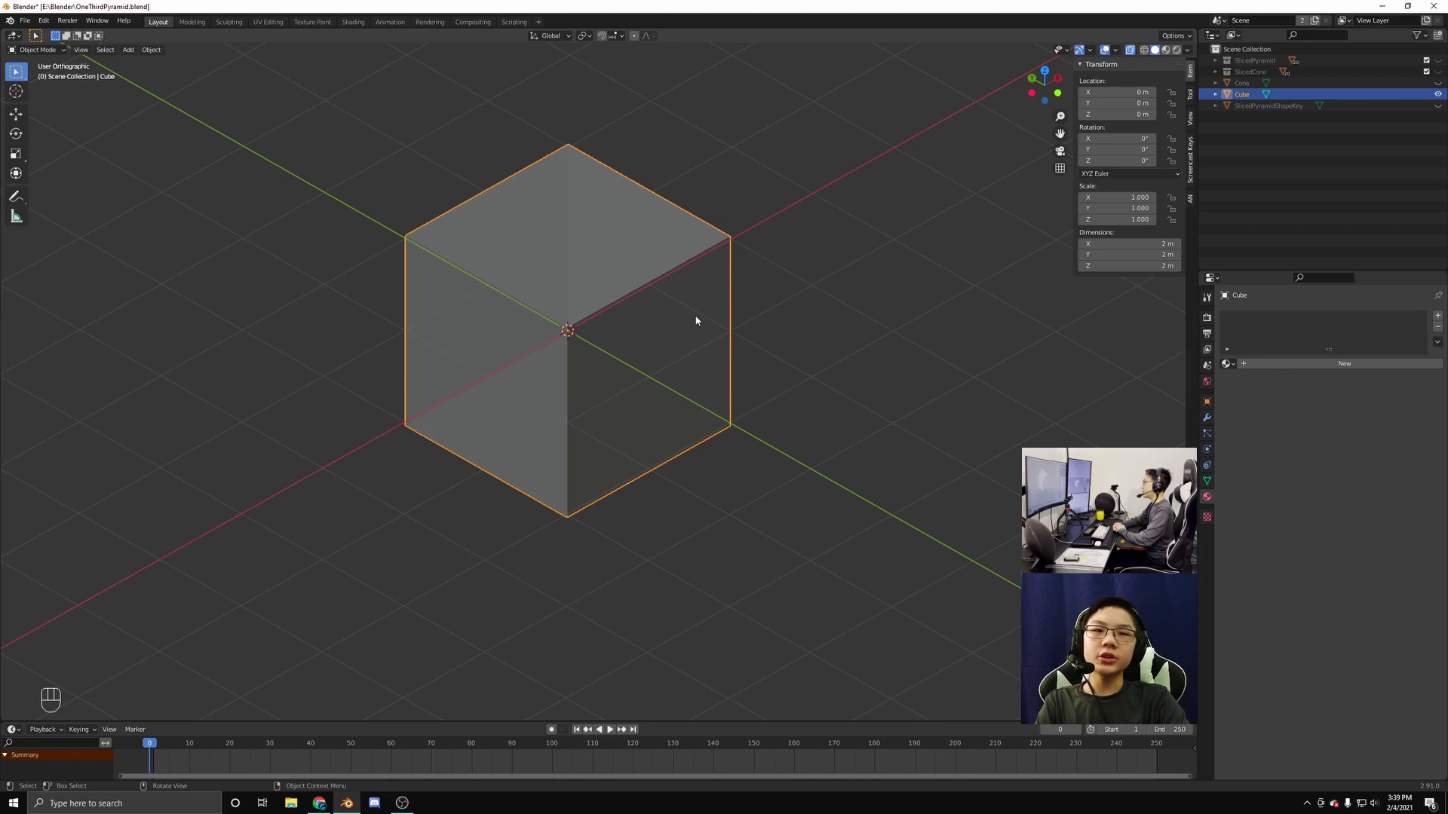
pyautogui.moveTo(695, 320); pyautogui.dragTo(635, 505)
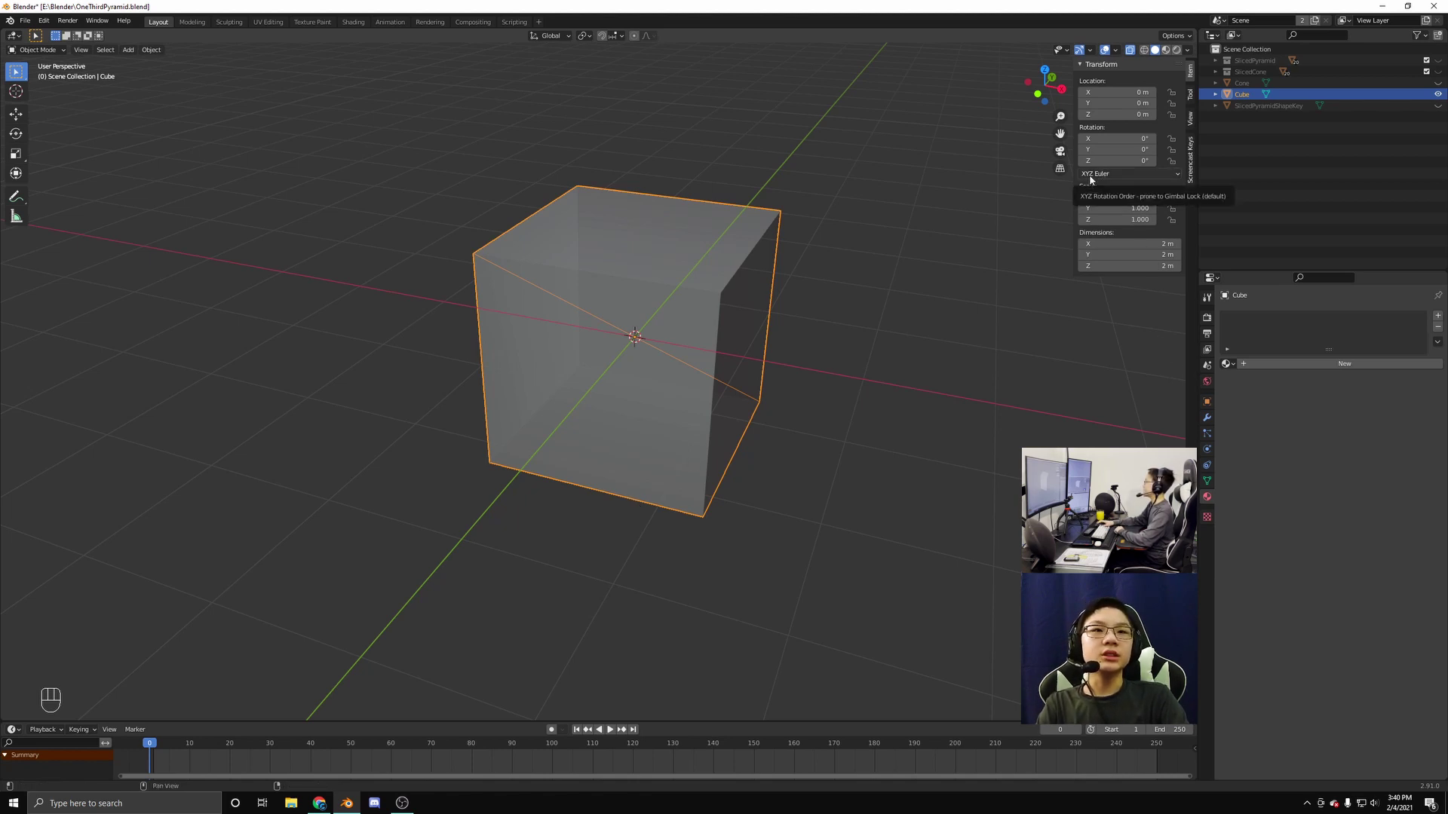
# Switch the cube's rotation mode to Axis Angle
pyautogui.click(1091, 178)
pyautogui.click(1105, 285)
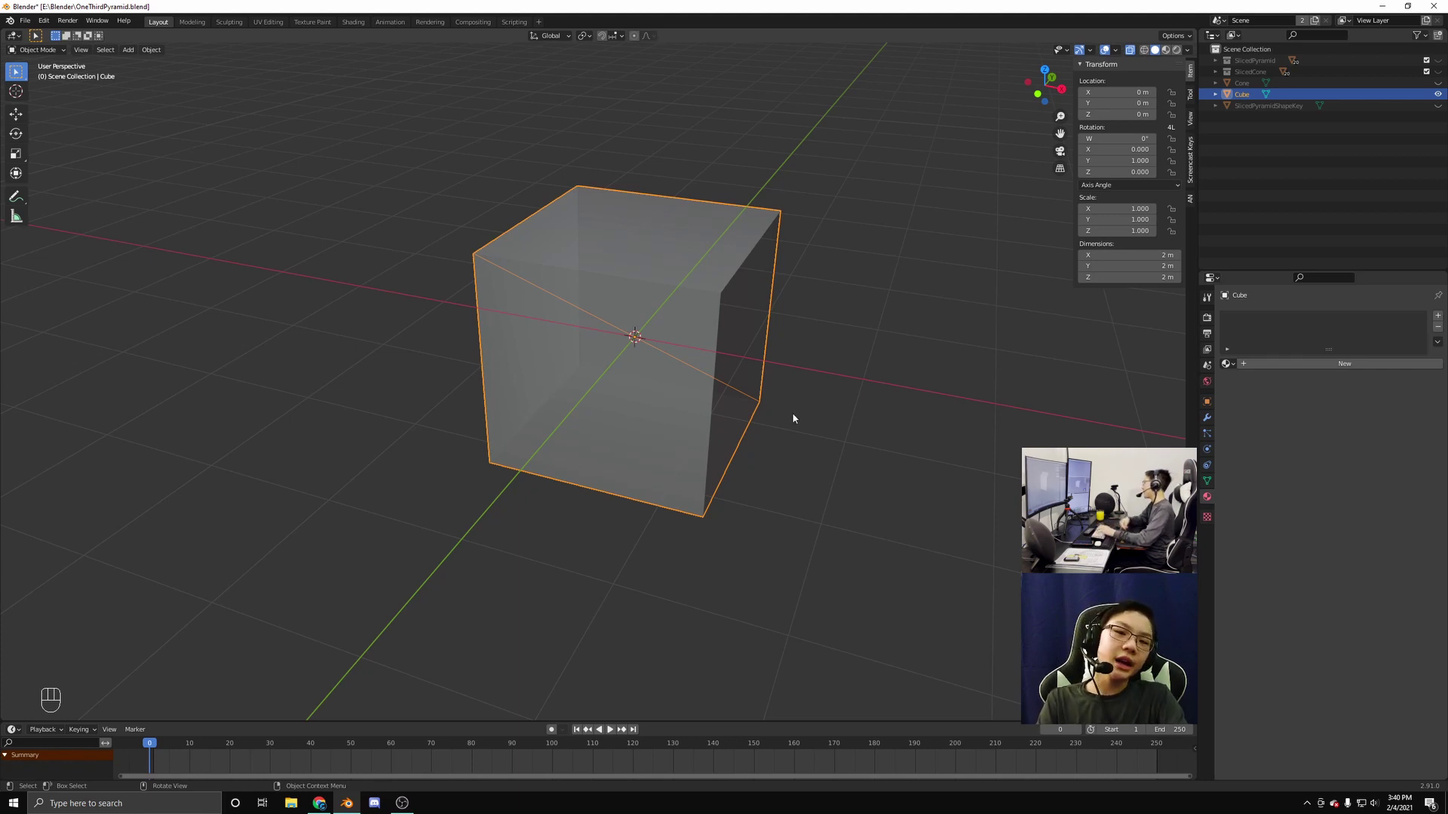
pyautogui.moveTo(789, 410); pyautogui.dragTo(451, 340)
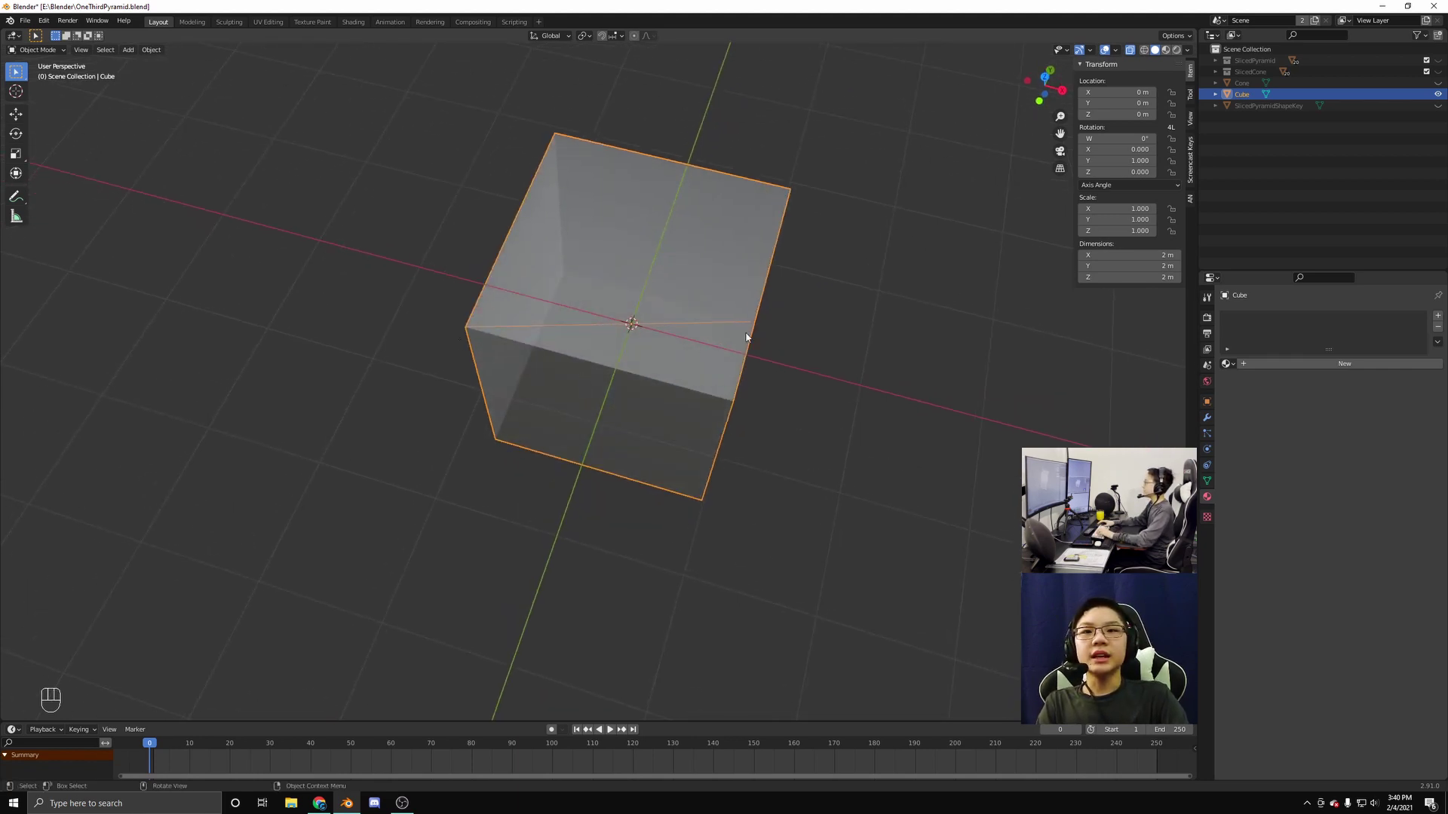
pyautogui.moveTo(580, 345); pyautogui.dragTo(472, 438)
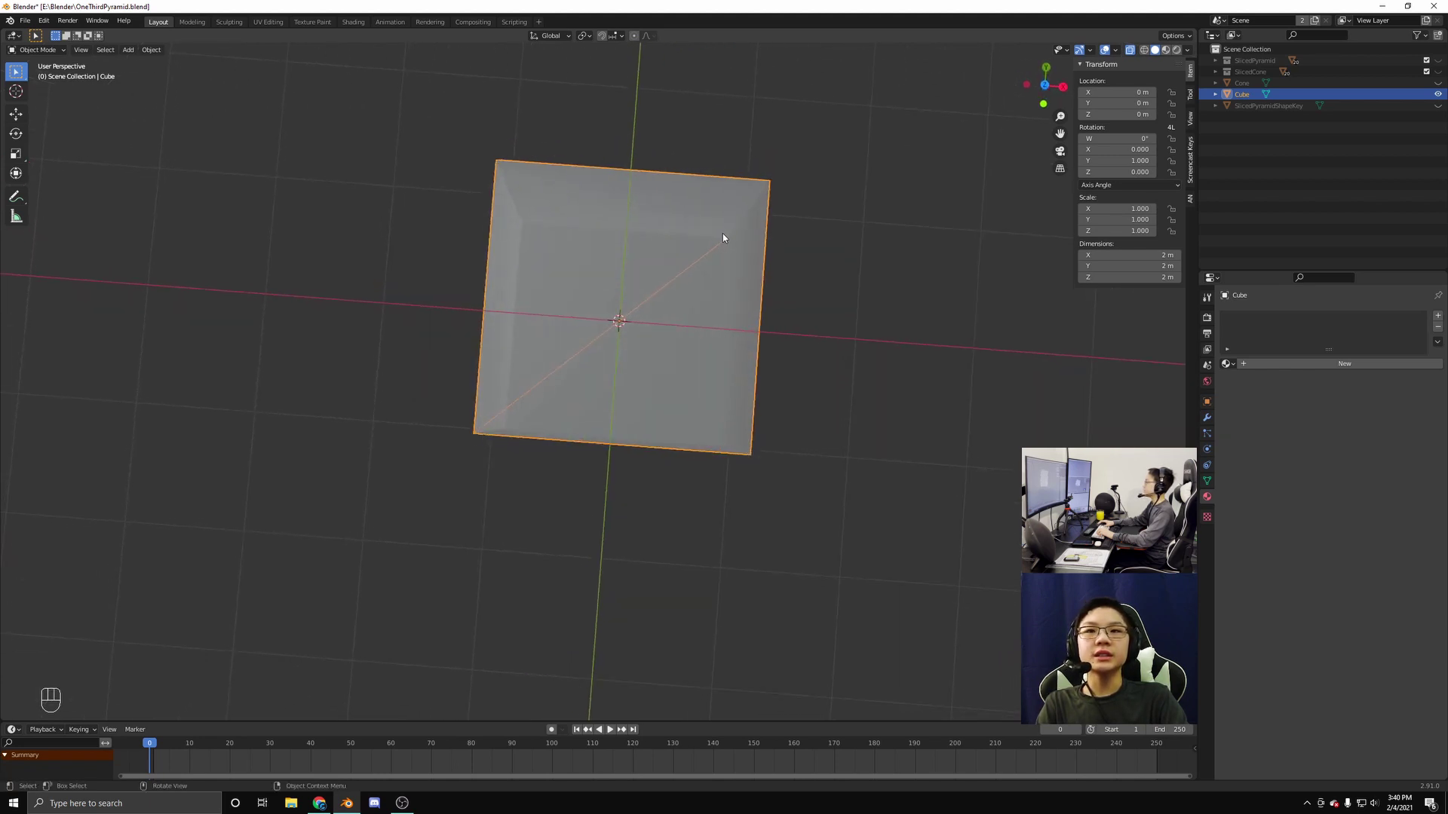
pyautogui.moveTo(723, 251); pyautogui.dragTo(474, 418)
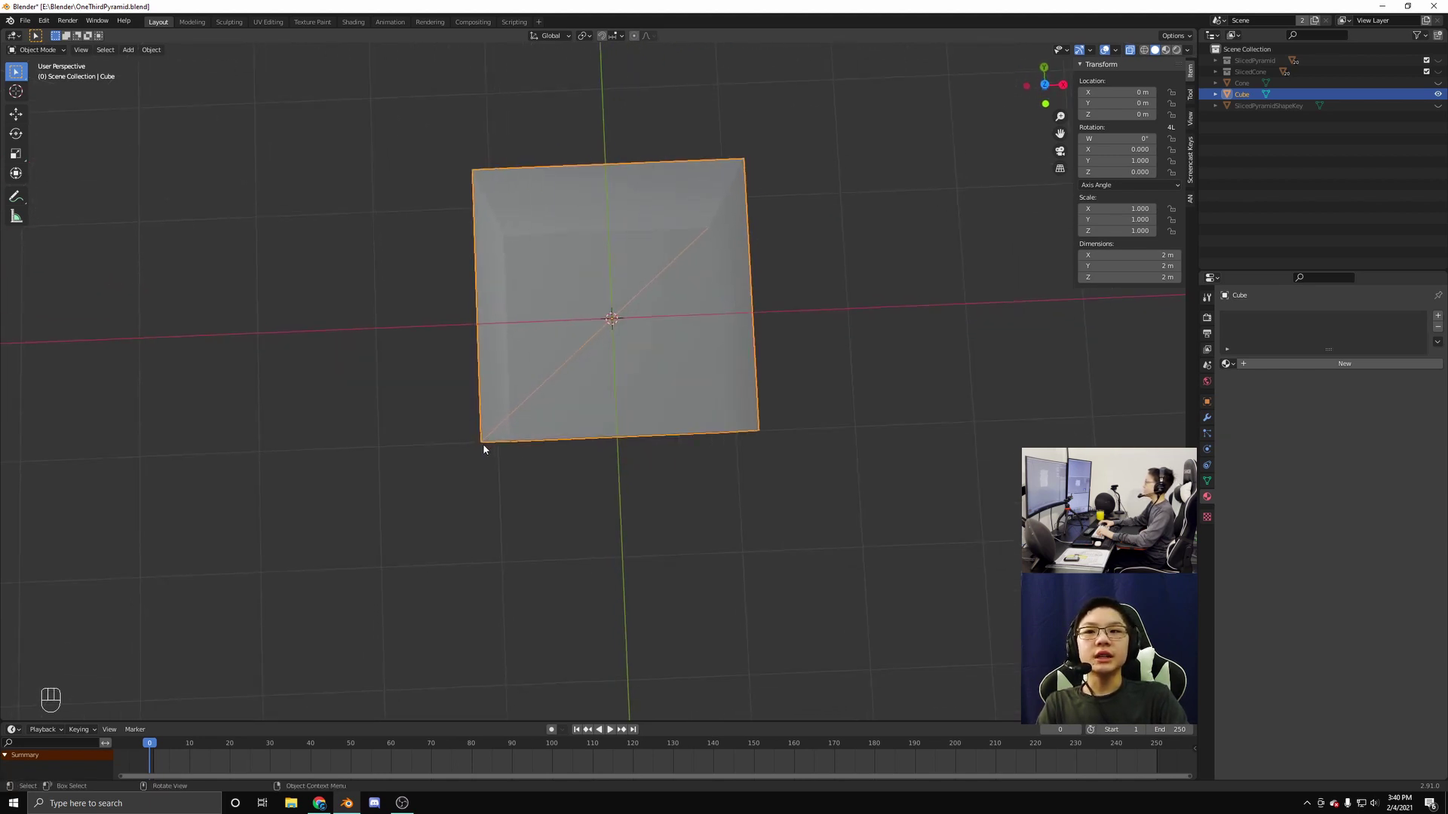
# Set the rotation axis to X 2, Y 2, Z -2
pyautogui.click(1120, 150)
pyautogui.write('2')
pyautogui.press('Return')
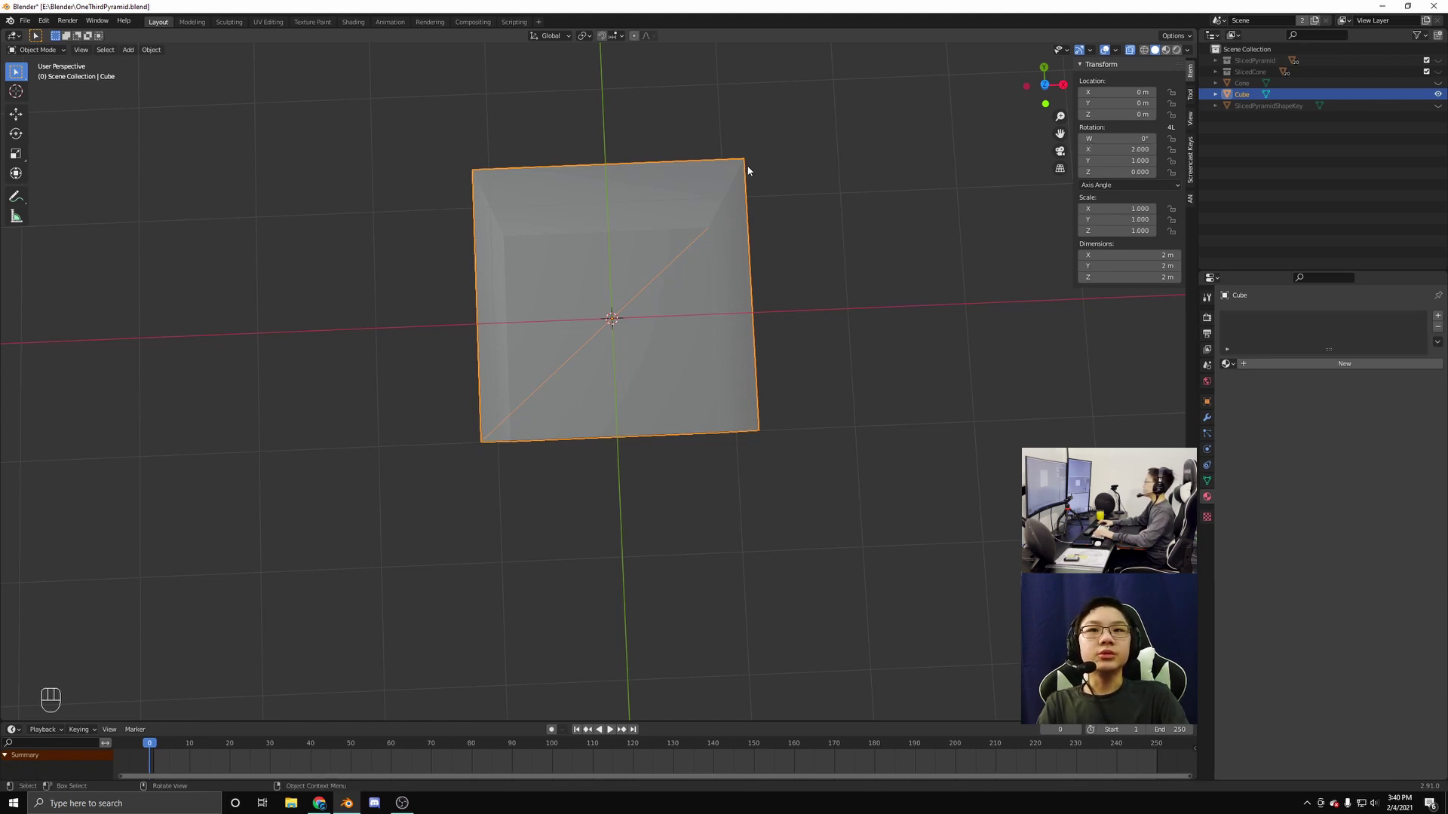
pyautogui.click(1120, 160)
pyautogui.write('2')
pyautogui.press('Return')
pyautogui.moveTo(754, 317); pyautogui.dragTo(717, 300)
pyautogui.moveTo(459, 397); pyautogui.dragTo(573, 419)
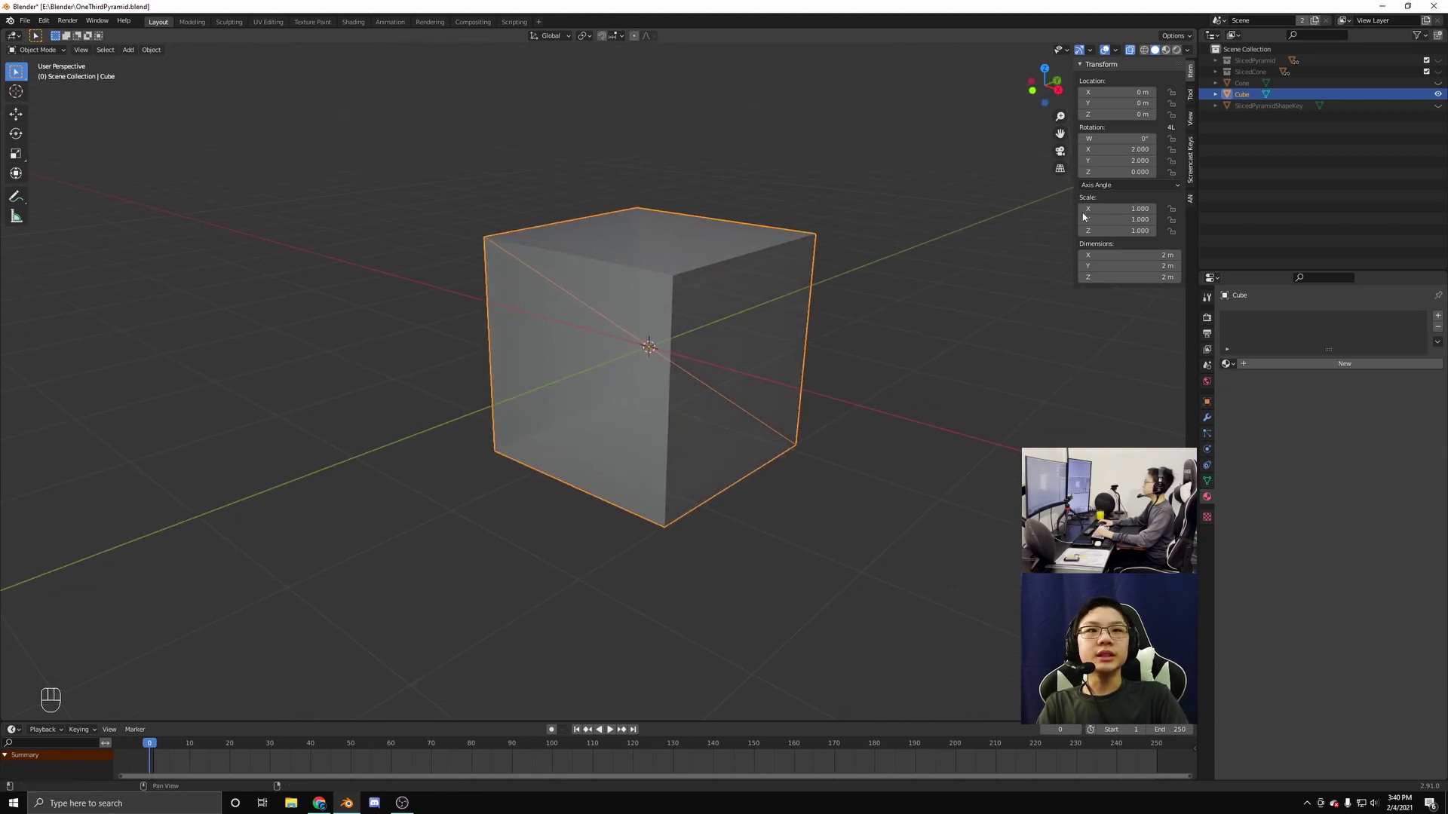
pyautogui.click(1112, 172)
pyautogui.write('-2')
pyautogui.press('Return')
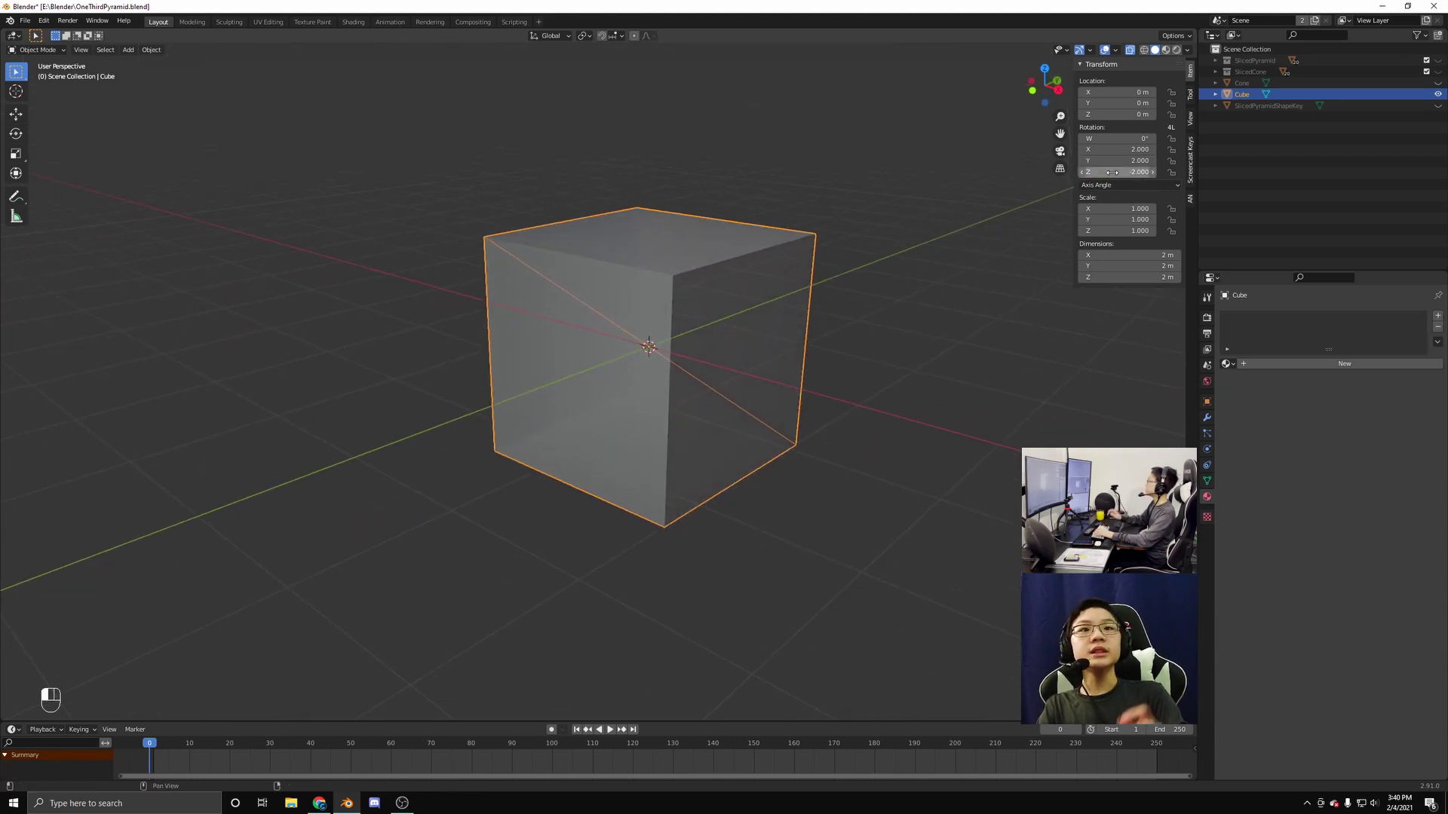
pyautogui.moveTo(764, 357); pyautogui.dragTo(801, 369)
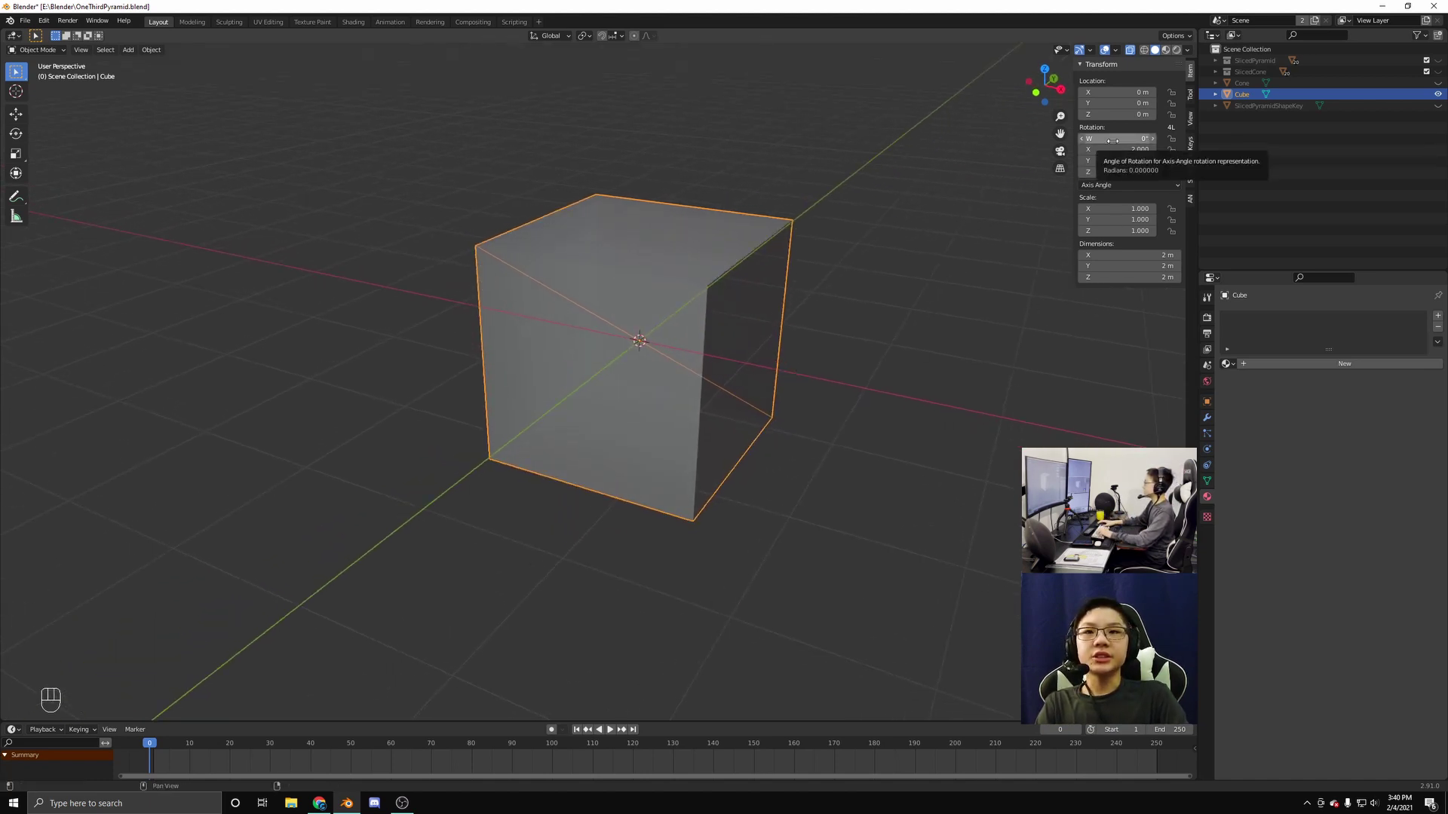
# Try spinning the cube about its diagonal, at 240° and then about 269°
pyautogui.moveTo(1112, 139); pyautogui.dragTo(1303, 139)
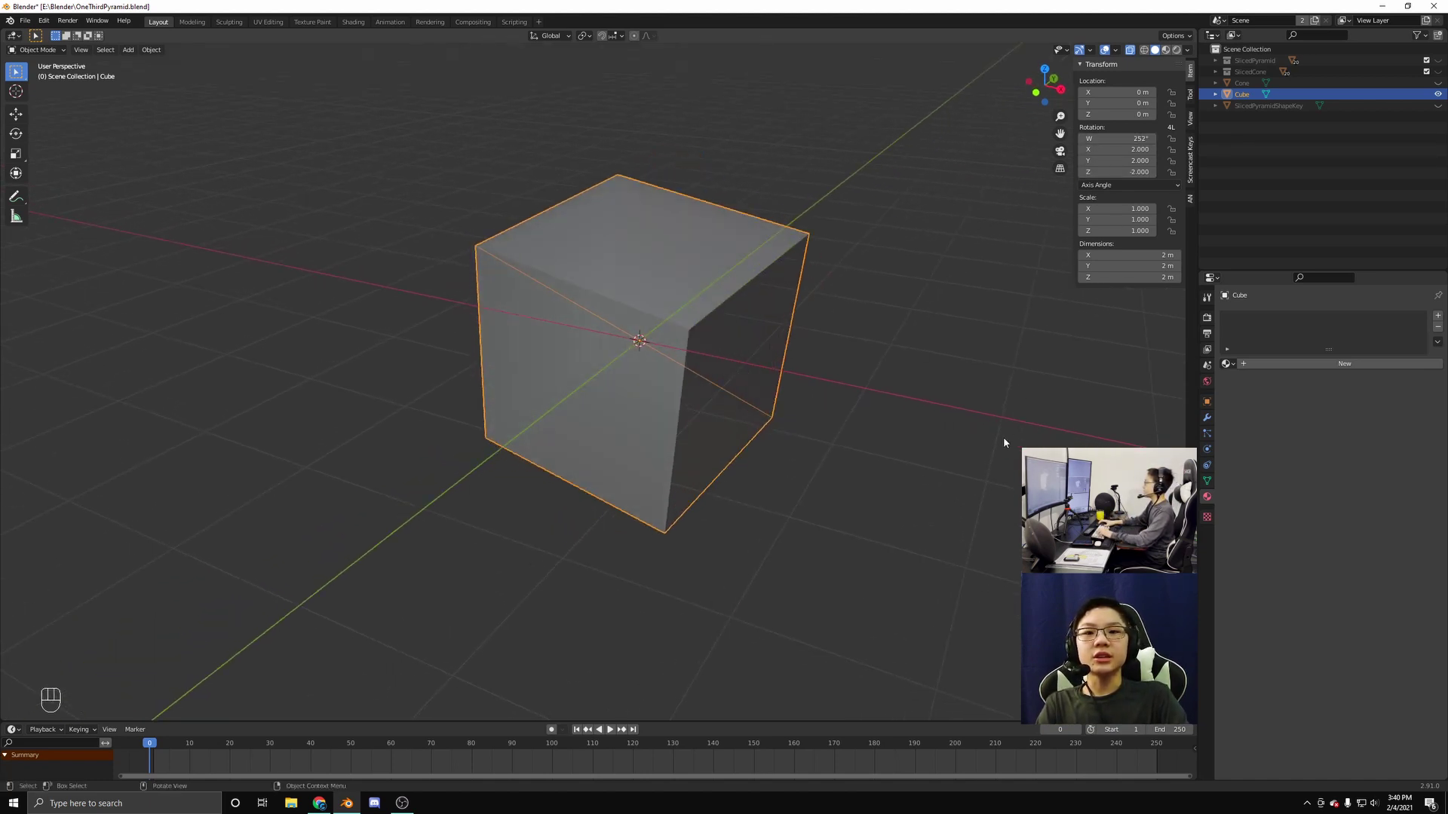
pyautogui.press('Return')
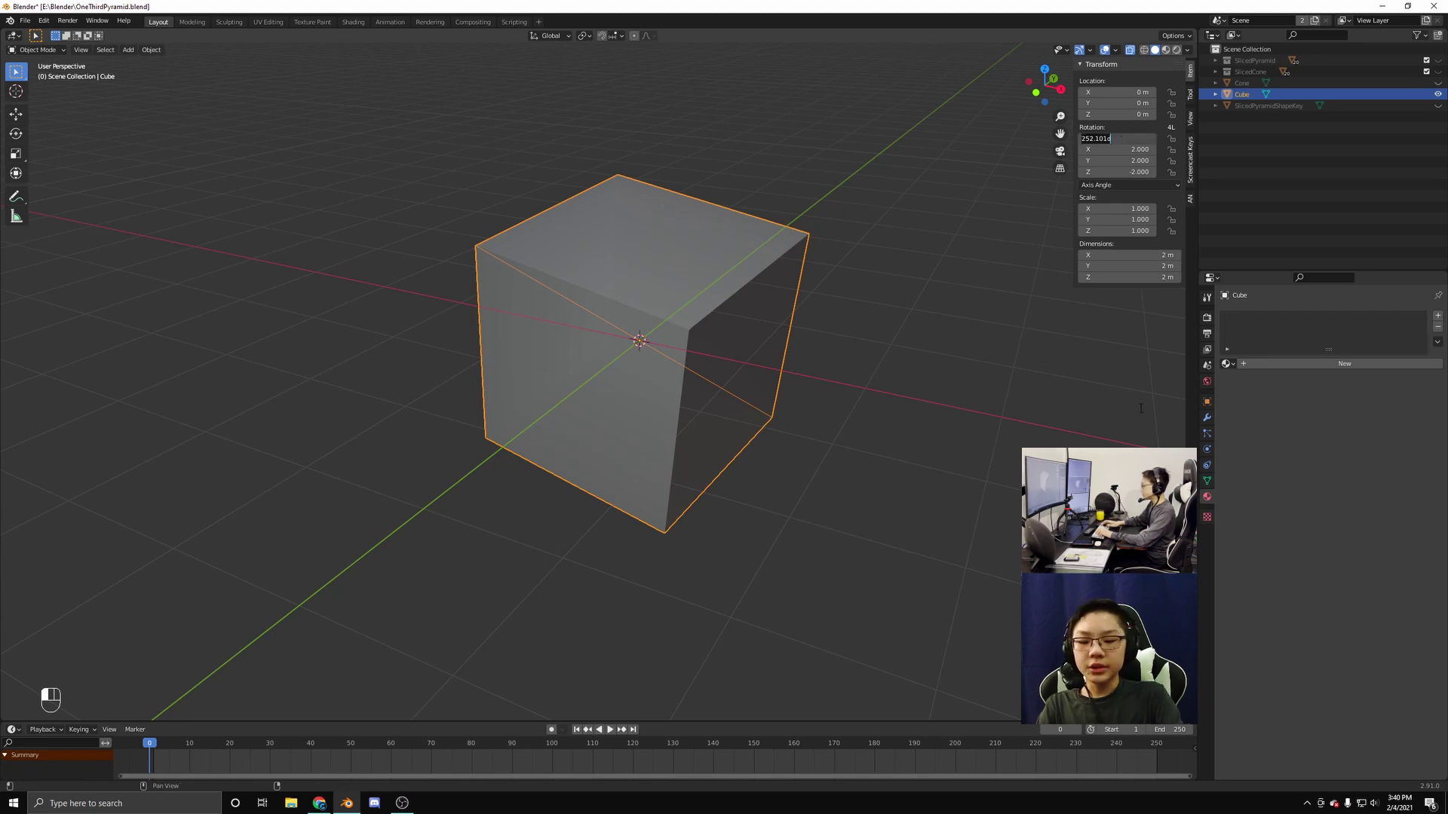
pyautogui.write('0d')
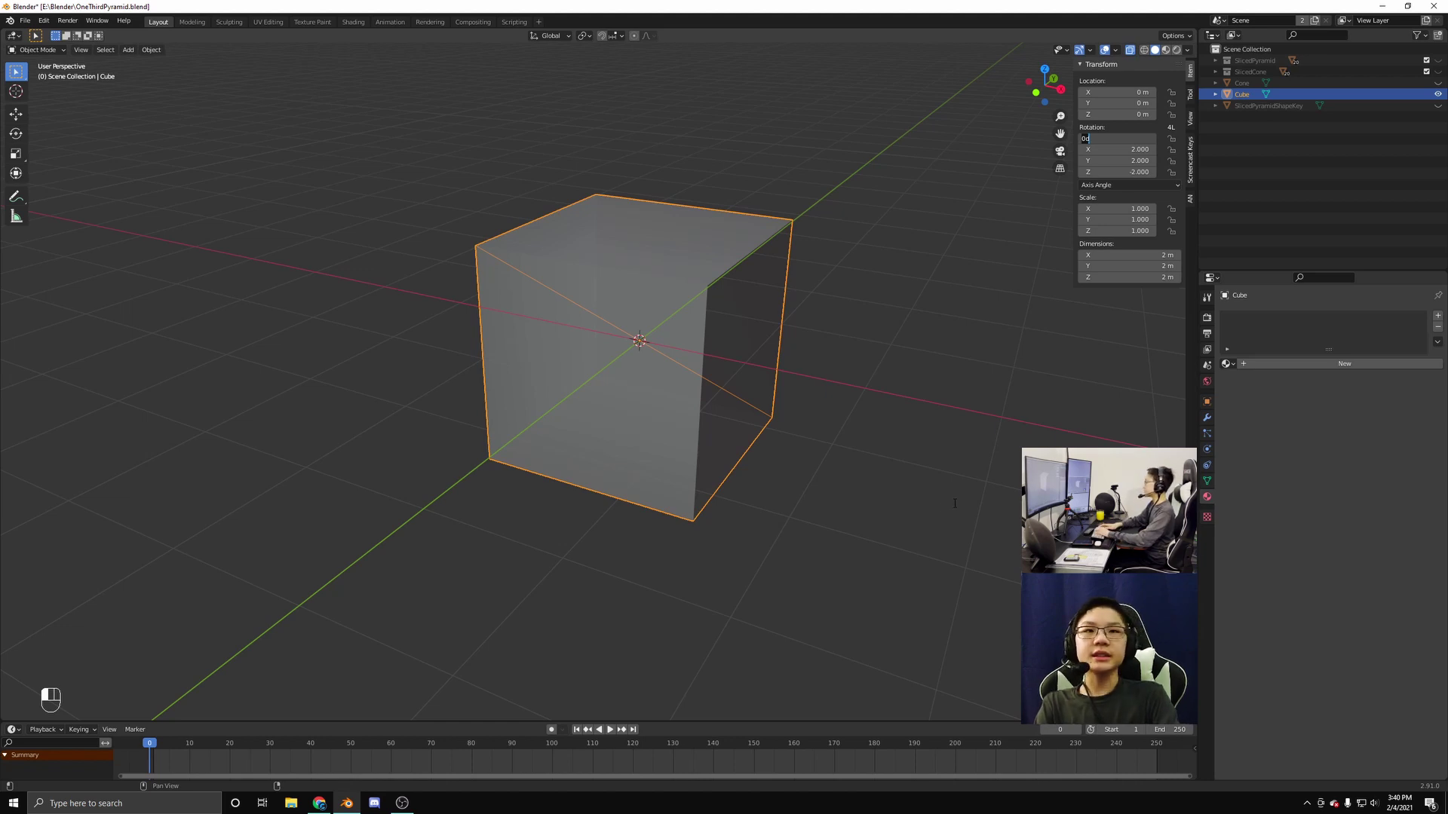
pyautogui.write('24')
pyautogui.press('Return')
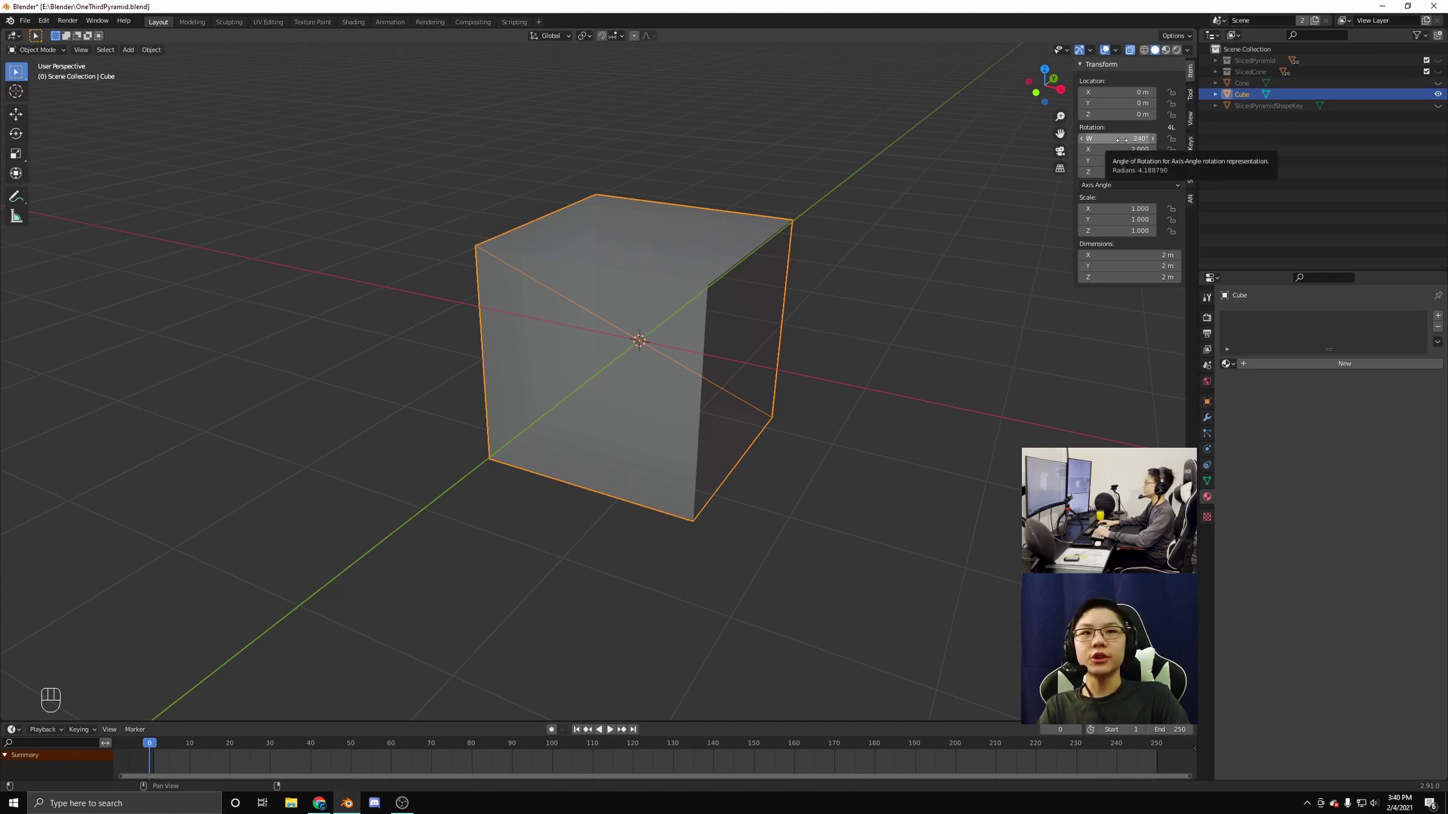
pyautogui.moveTo(1117, 138); pyautogui.dragTo(1153, 138)
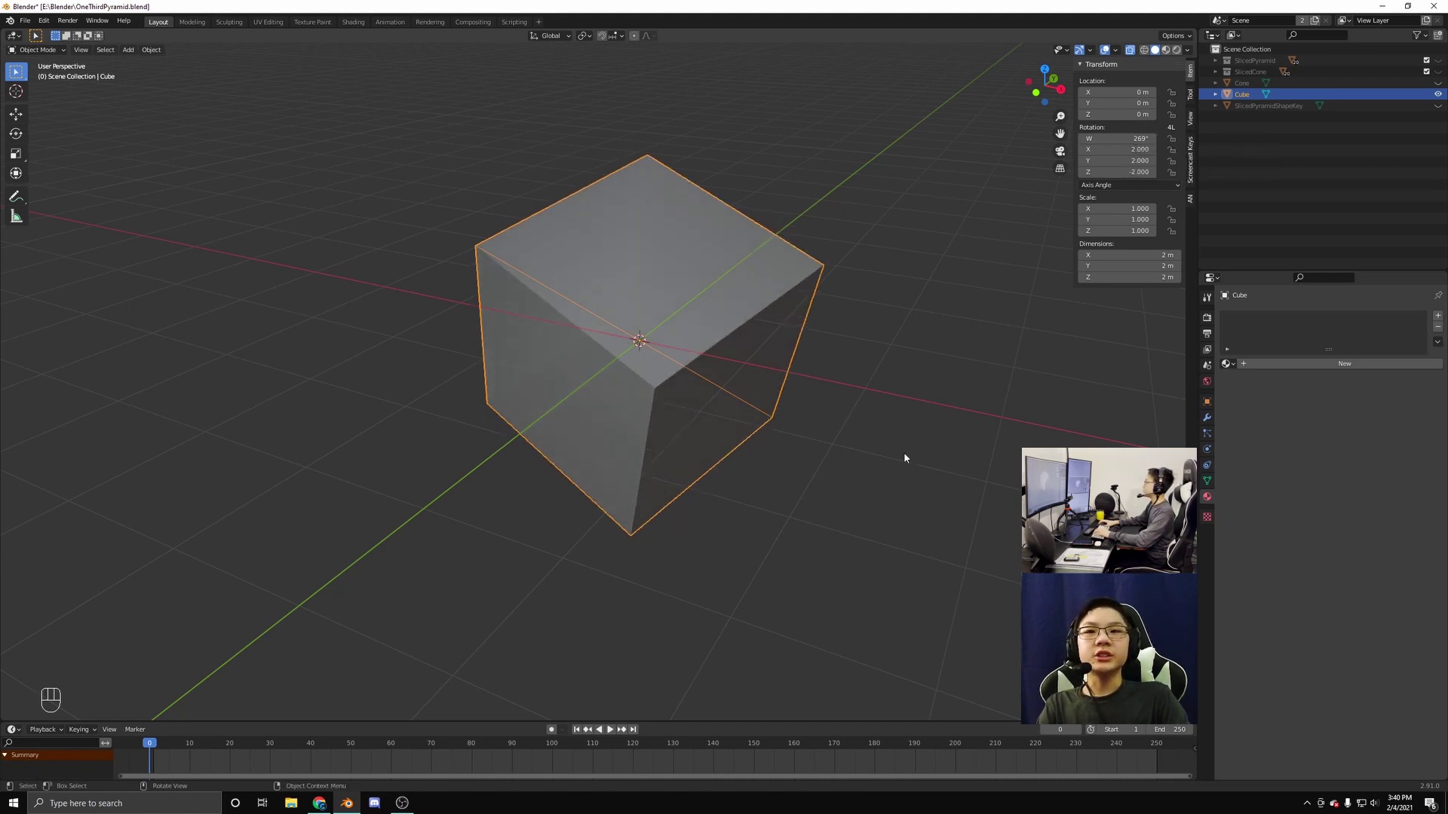
pyautogui.moveTo(903, 451); pyautogui.dragTo(812, 356)
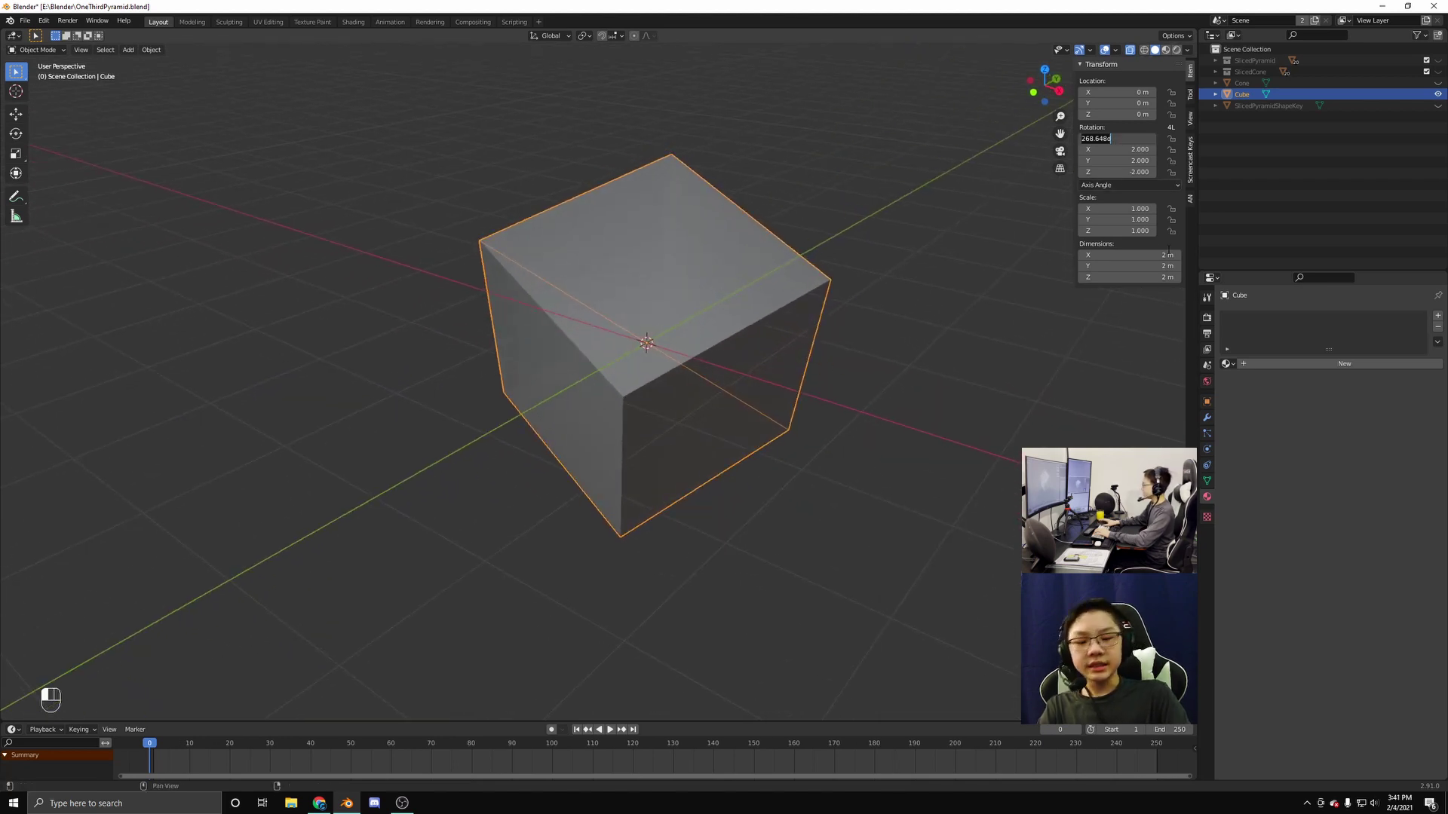
# Reset the cube's rotation angle to 0°
pyautogui.doubleClick(1116, 138)
pyautogui.write('0')
pyautogui.press('Return')
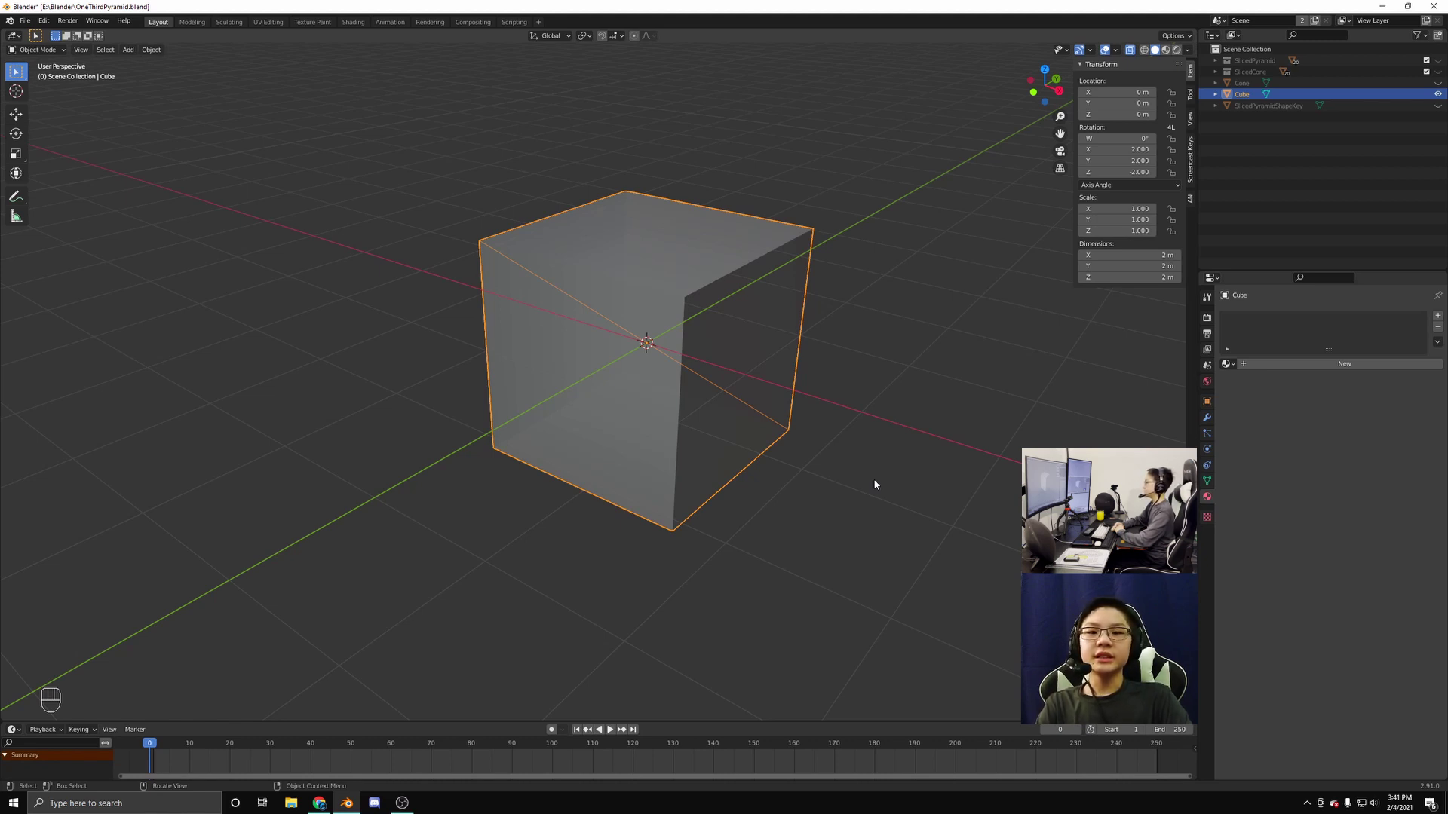
pyautogui.press('Tab')
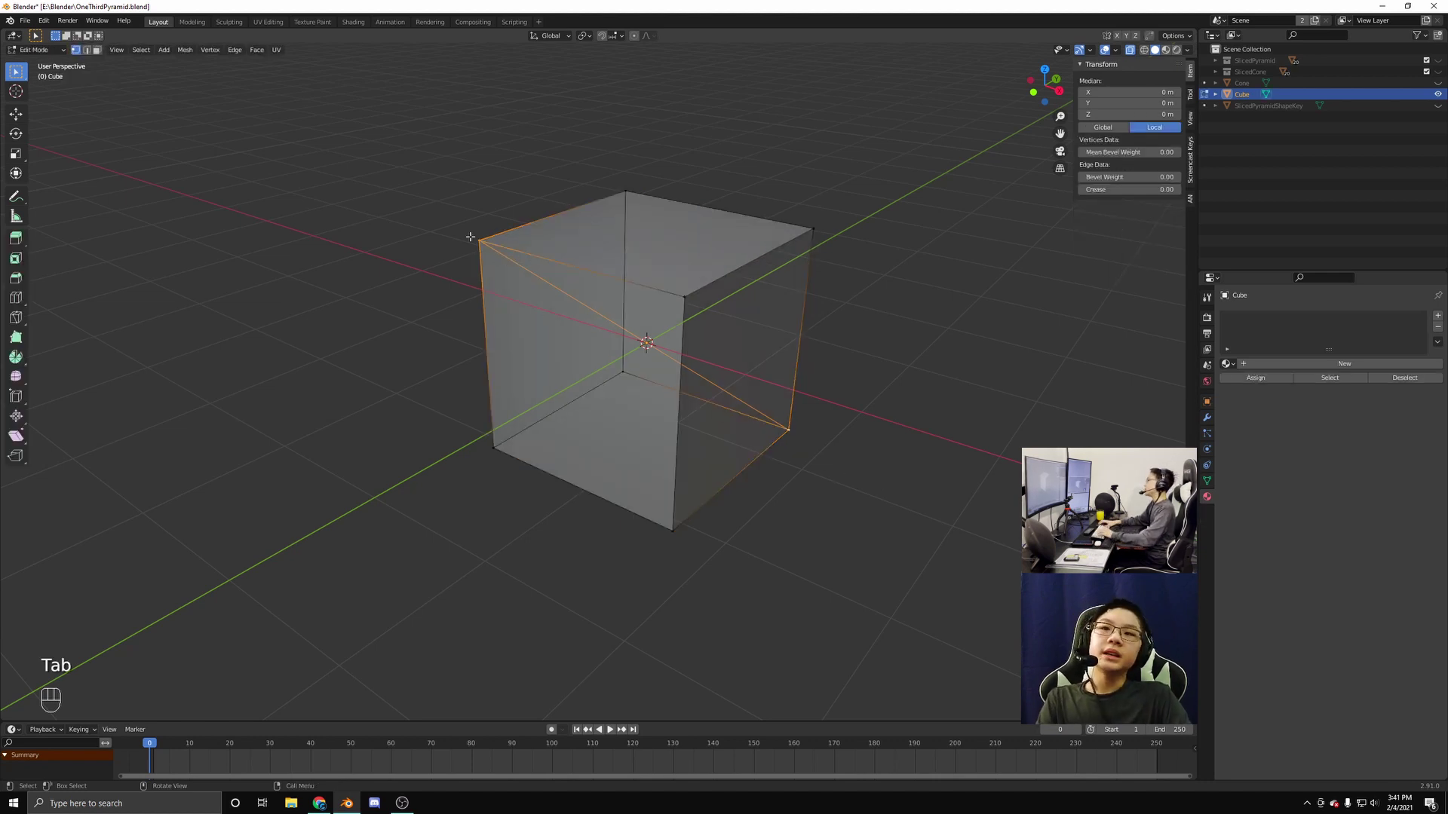
# Add two diagonal edges joining opposite corner pairs of the cube
pyautogui.click(478, 242)
pyautogui.moveTo(483, 283); pyautogui.dragTo(481, 232)
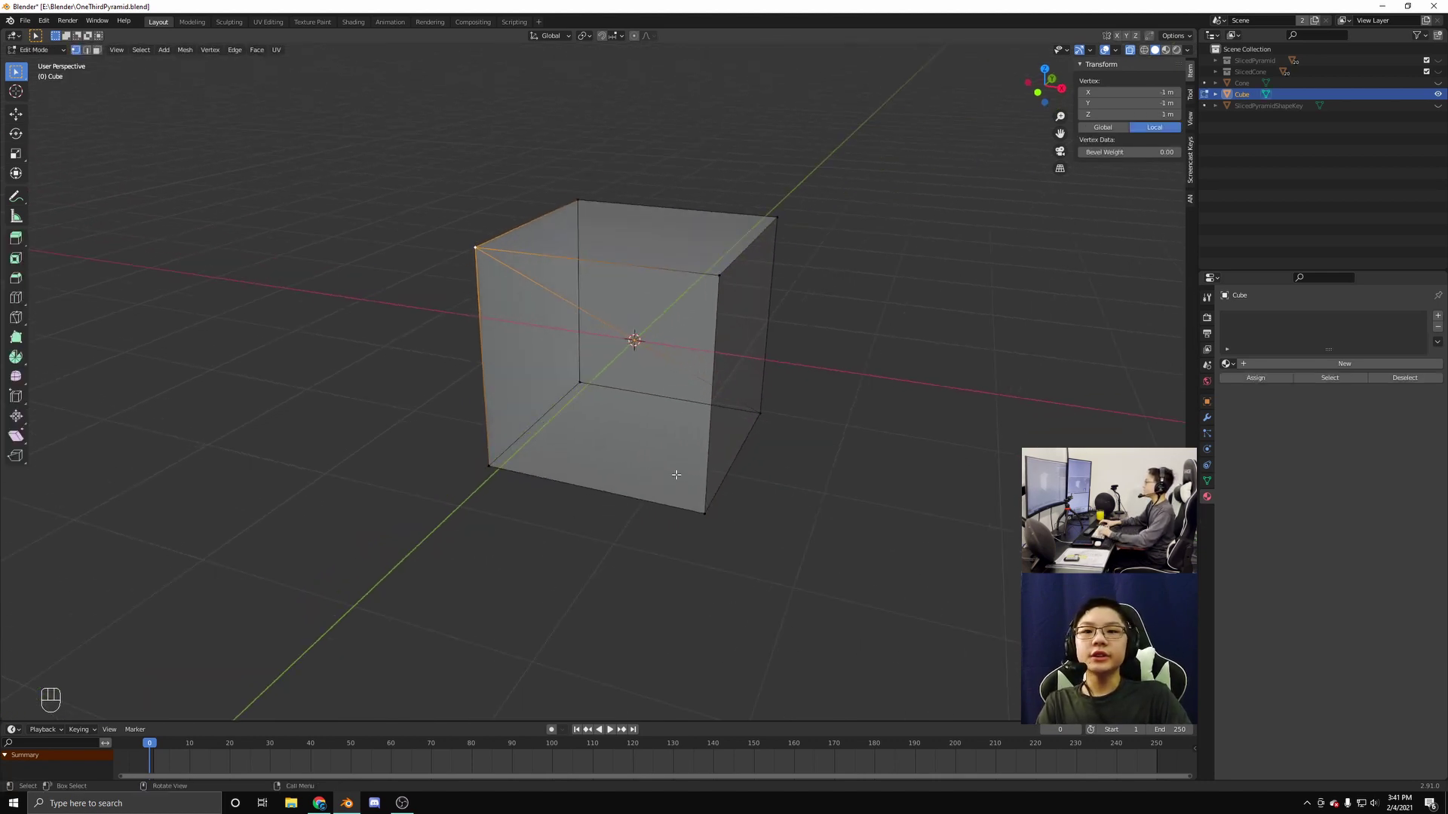
pyautogui.keyDown('shift'); pyautogui.click(704, 512); pyautogui.keyUp('shift')
pyautogui.press('f')
pyautogui.moveTo(550, 491); pyautogui.dragTo(420, 470)
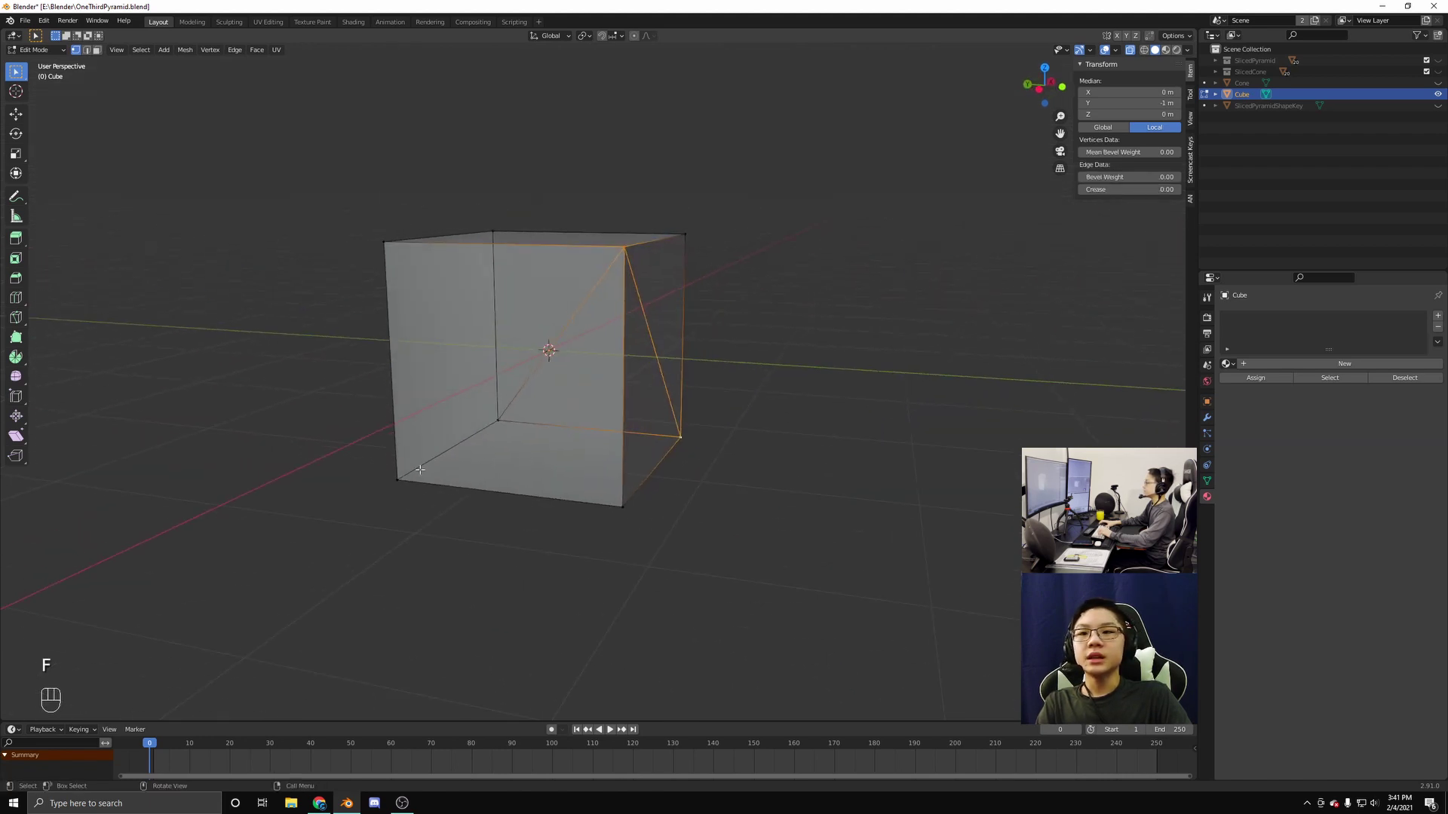
pyautogui.click(399, 483)
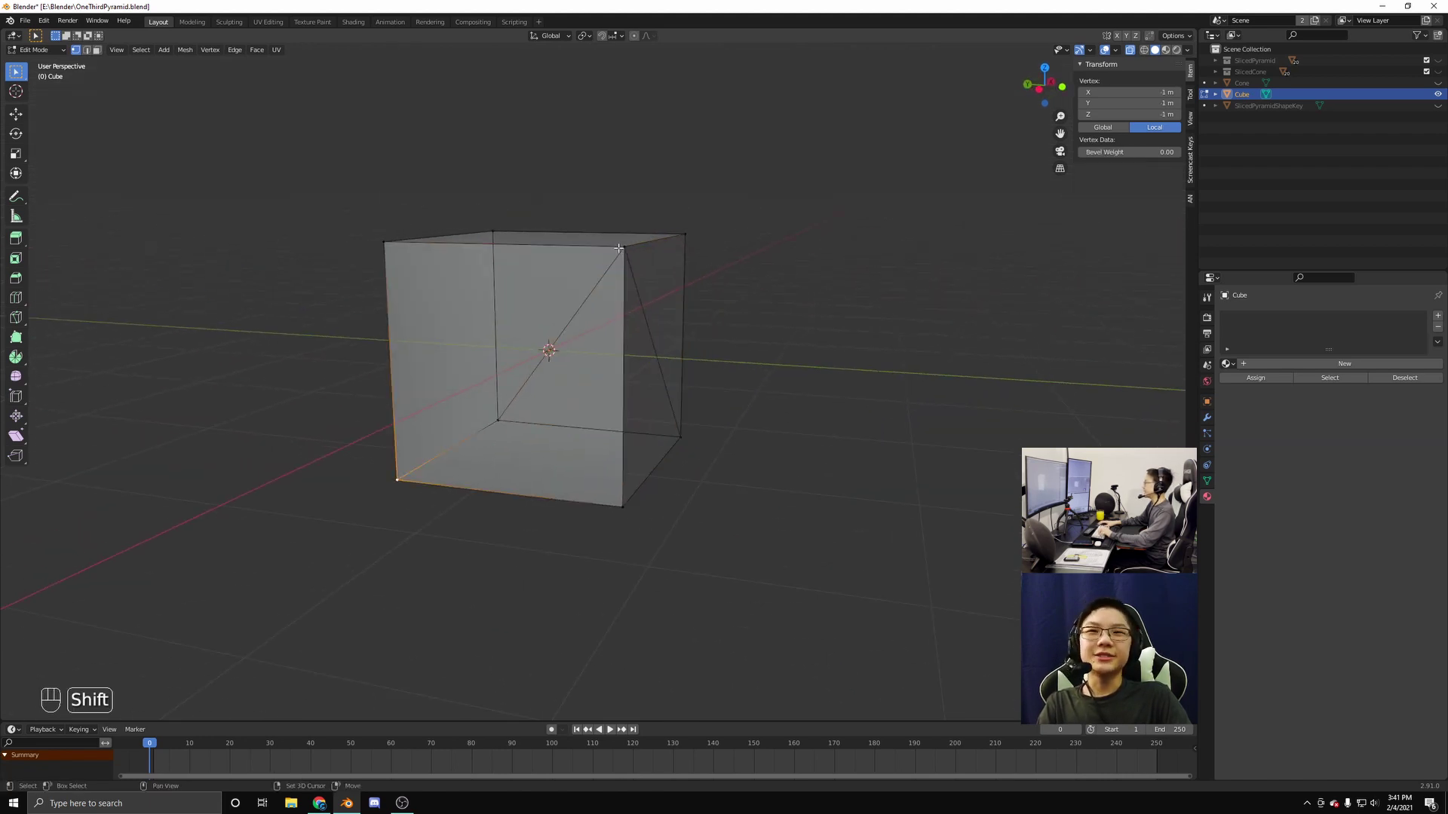
pyautogui.keyDown('shift'); pyautogui.click(625, 246); pyautogui.keyUp('shift')
pyautogui.press('f')
pyautogui.moveTo(656, 400); pyautogui.dragTo(663, 442)
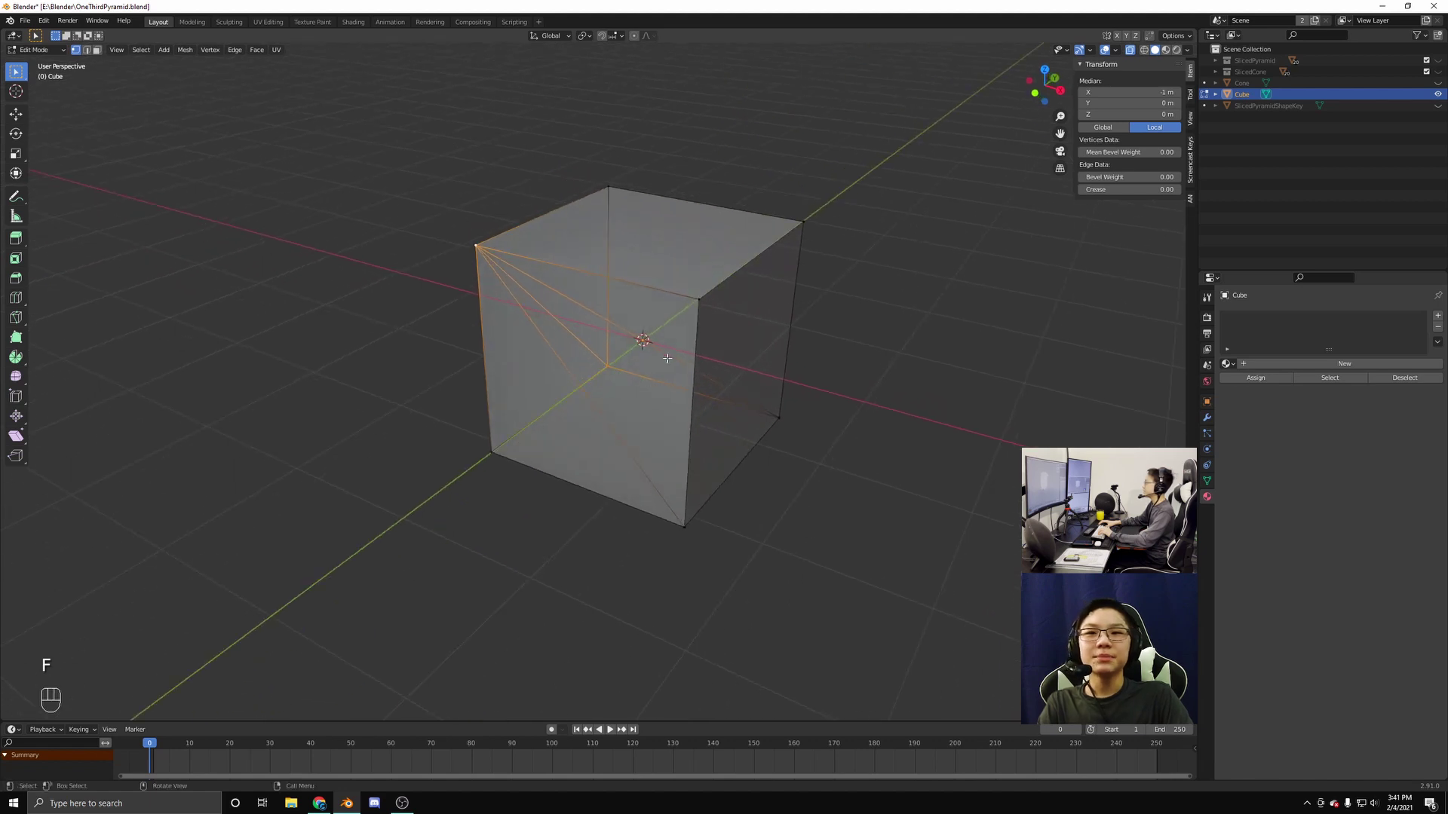
# Delete three top corner vertices and fill all remaining faces to form the pyramid
pyautogui.click(710, 296)
pyautogui.keyDown('shift'); pyautogui.click(803, 221); pyautogui.keyUp('shift')
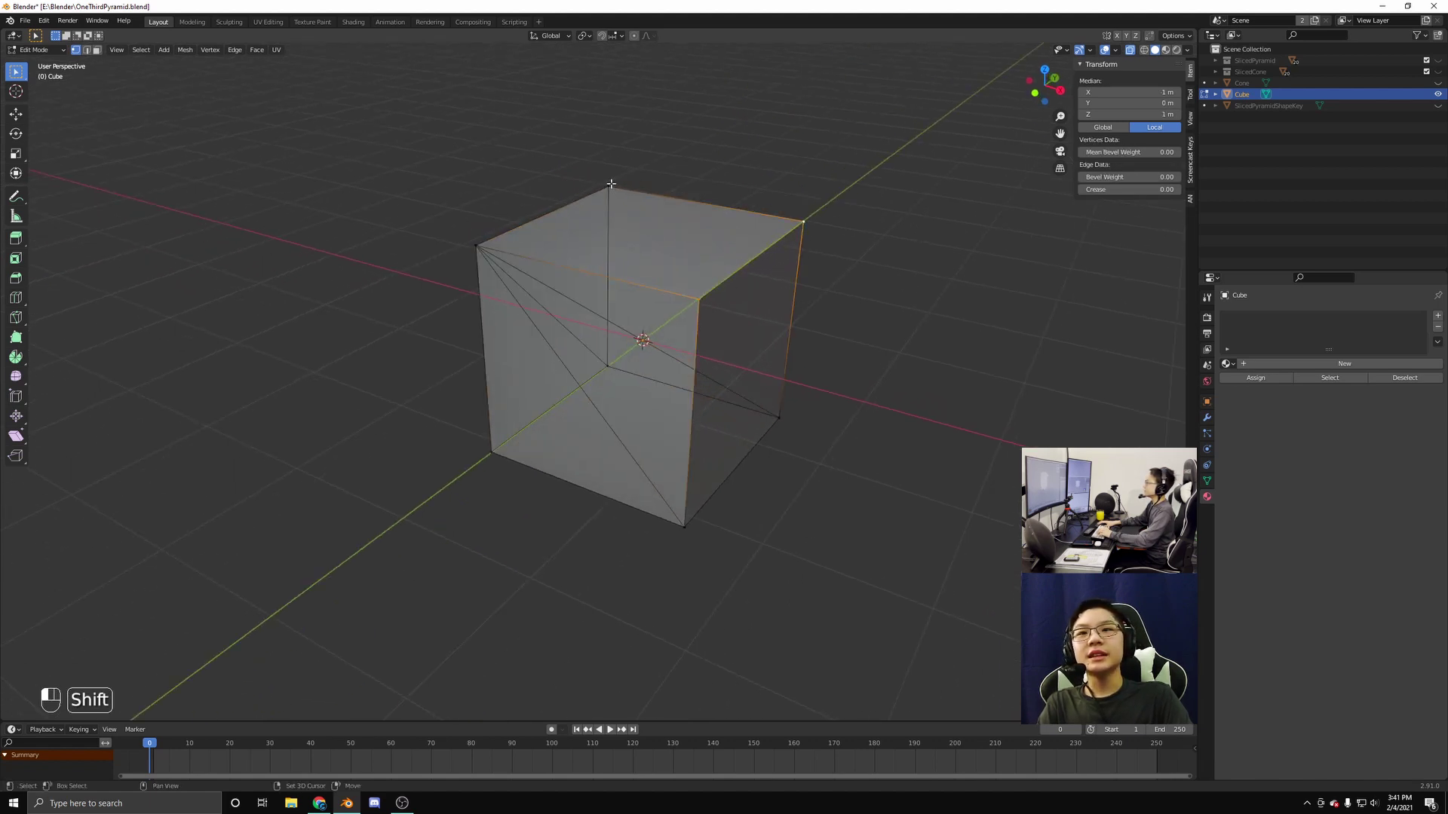
pyautogui.keyDown('shift'); pyautogui.click(611, 184); pyautogui.keyUp('shift')
pyautogui.press('x')
pyautogui.click(608, 200)
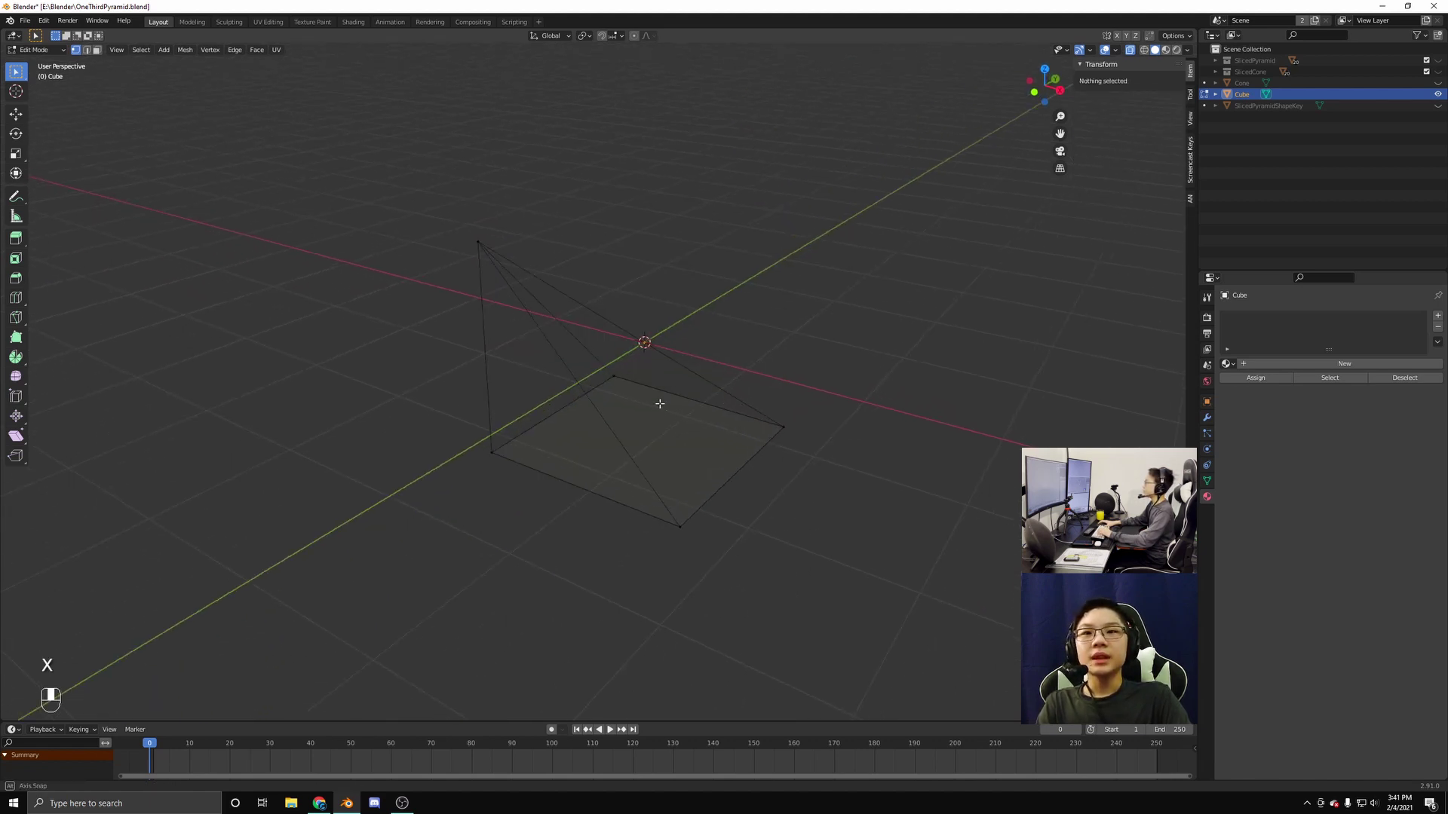
pyautogui.moveTo(660, 404); pyautogui.dragTo(671, 426)
pyautogui.press('a')
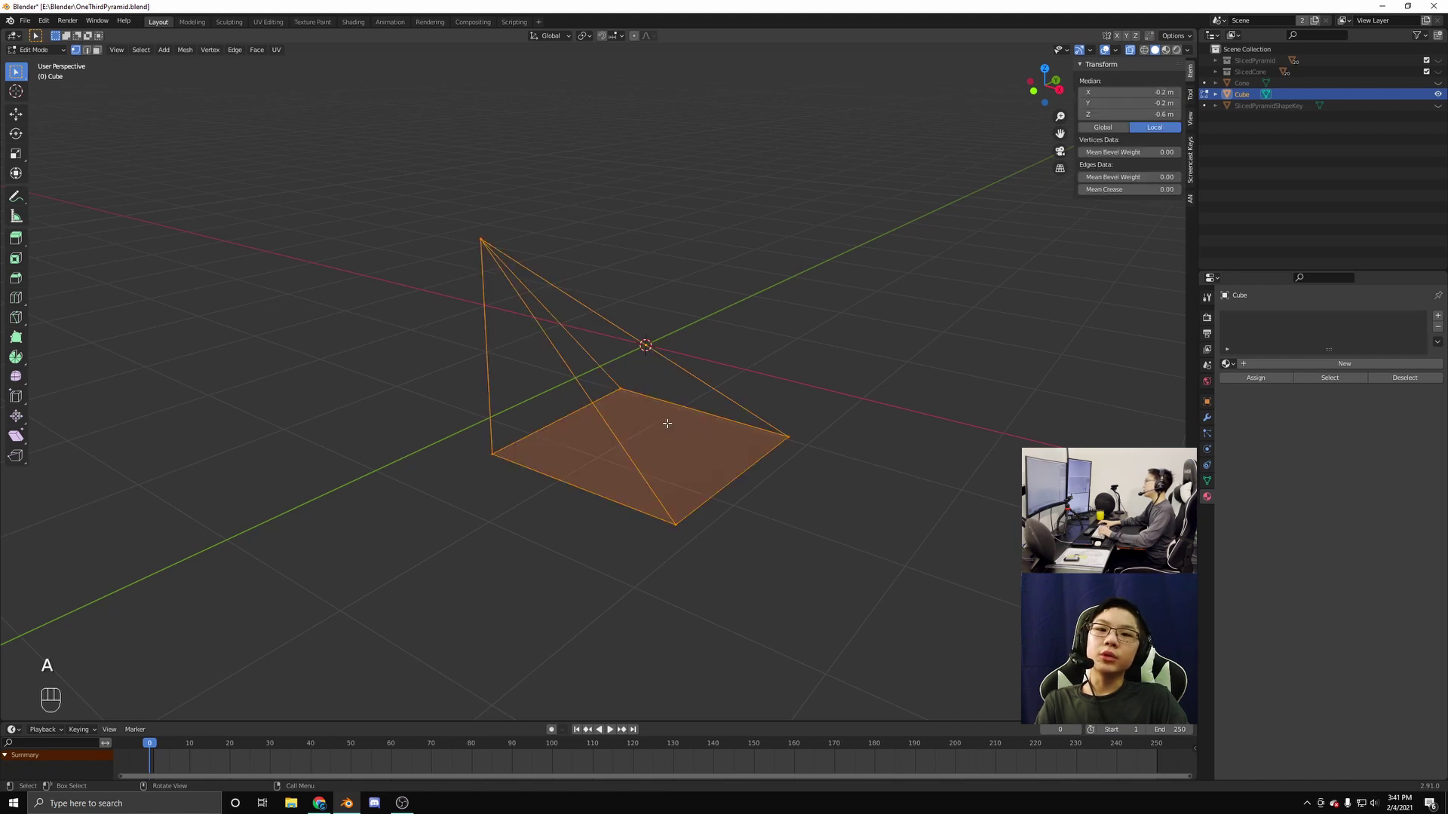
pyautogui.press('f')
pyautogui.press('Tab')
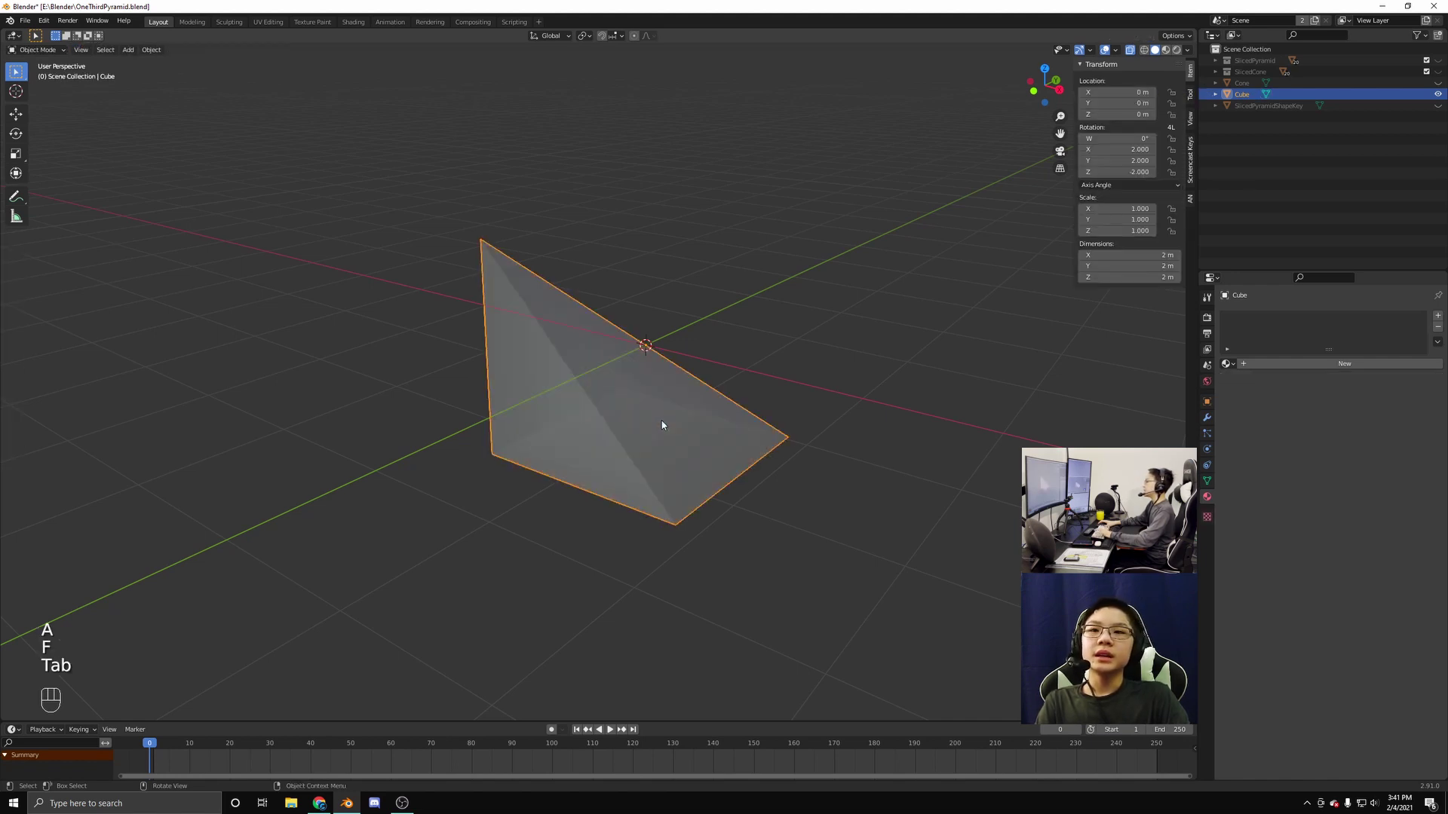
pyautogui.moveTo(662, 423)
pyautogui.mouseDown()
pyautogui.moveTo(605, 433)
pyautogui.moveTo(601, 400)
pyautogui.moveTo(634, 431)
pyautogui.moveTo(501, 430)
pyautogui.moveTo(501, 443)
pyautogui.moveTo(668, 443)
pyautogui.moveTo(575, 446)
pyautogui.moveTo(633, 420)
pyautogui.mouseUp()
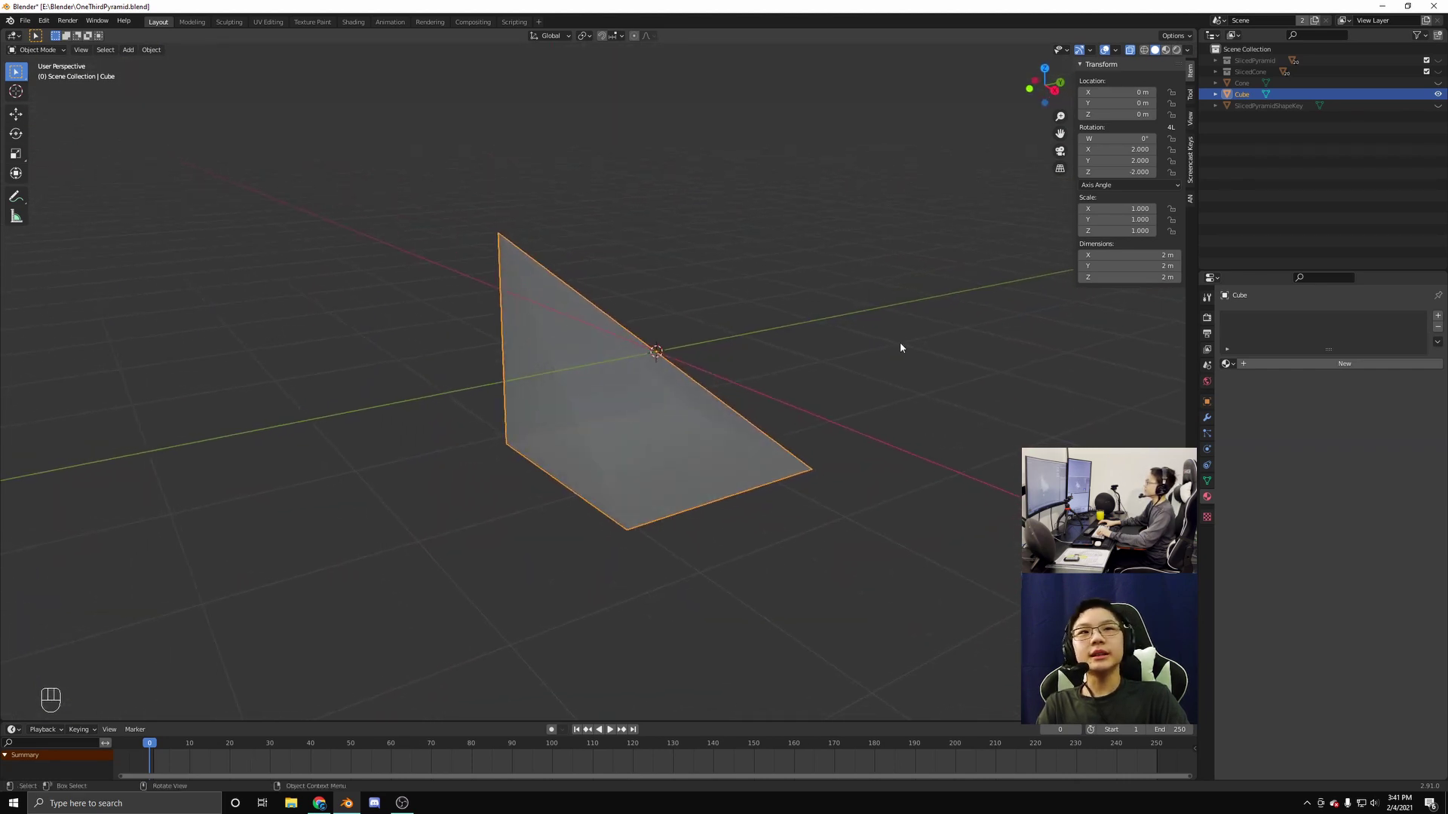
# Switch to Material Preview and give the pyramid the PyramidGold material
pyautogui.press('z')
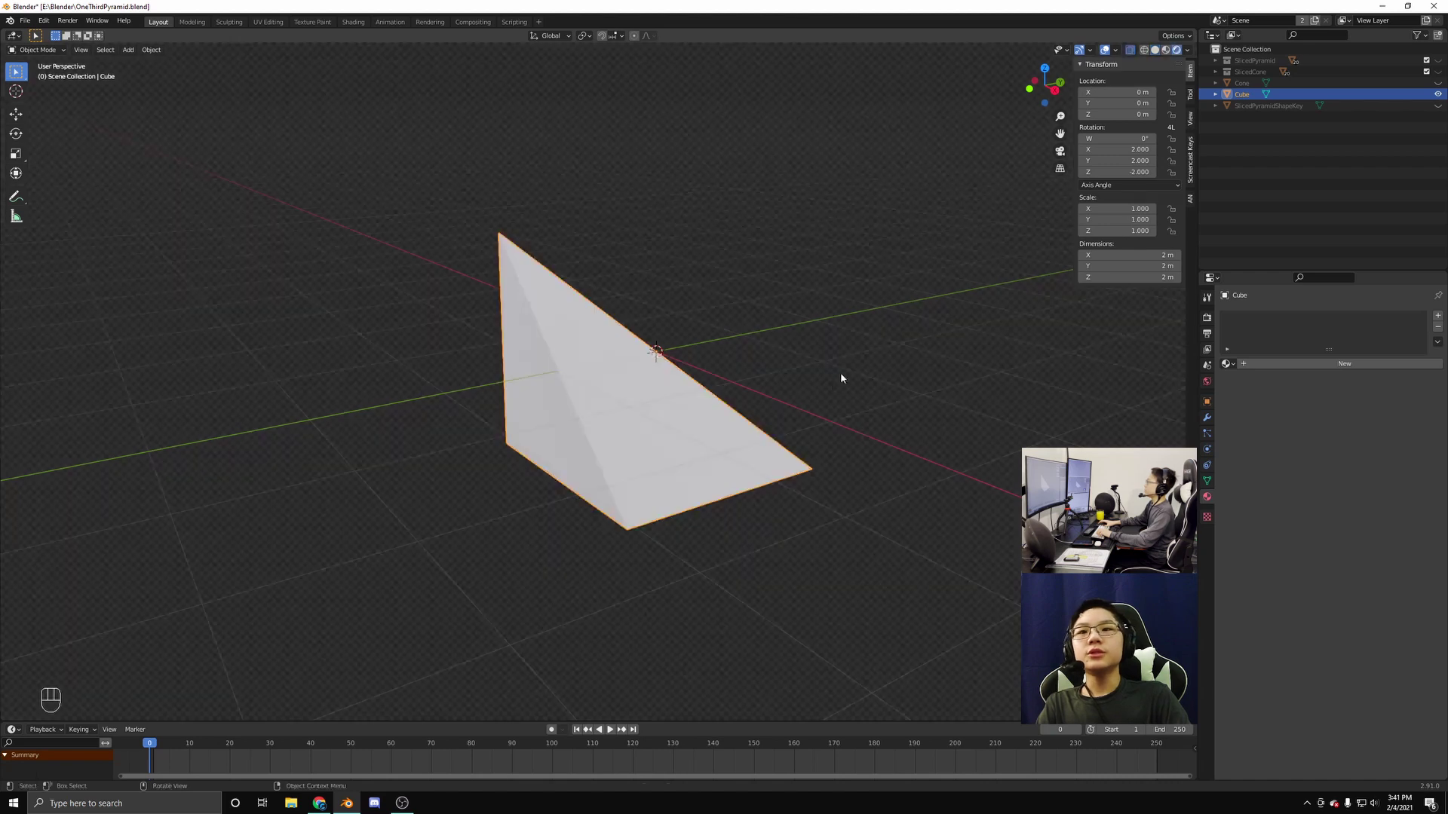
pyautogui.moveTo(841, 373)
pyautogui.mouseDown()
pyautogui.moveTo(762, 391)
pyautogui.moveTo(843, 388)
pyautogui.mouseUp()
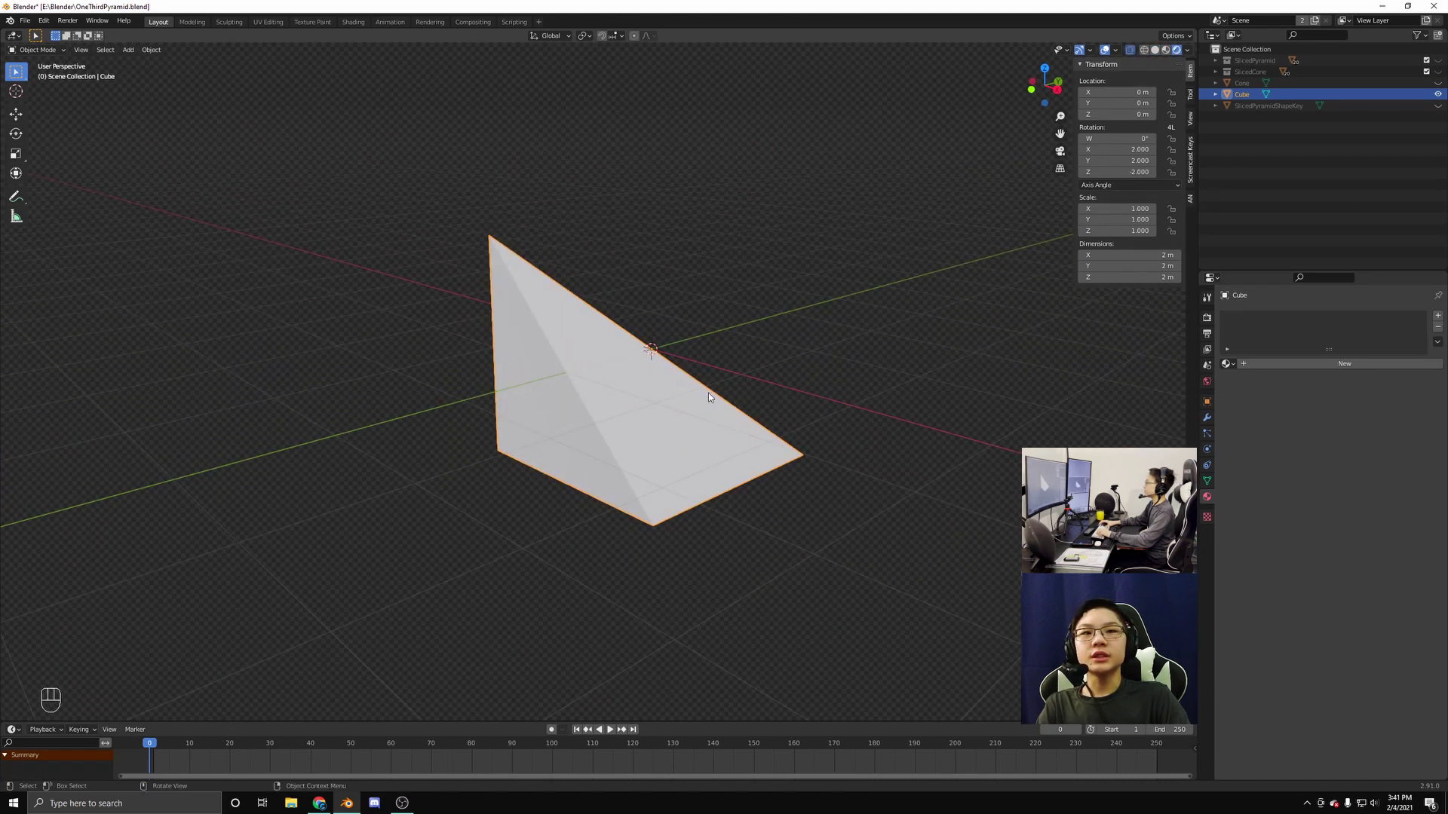
pyautogui.click(1227, 364)
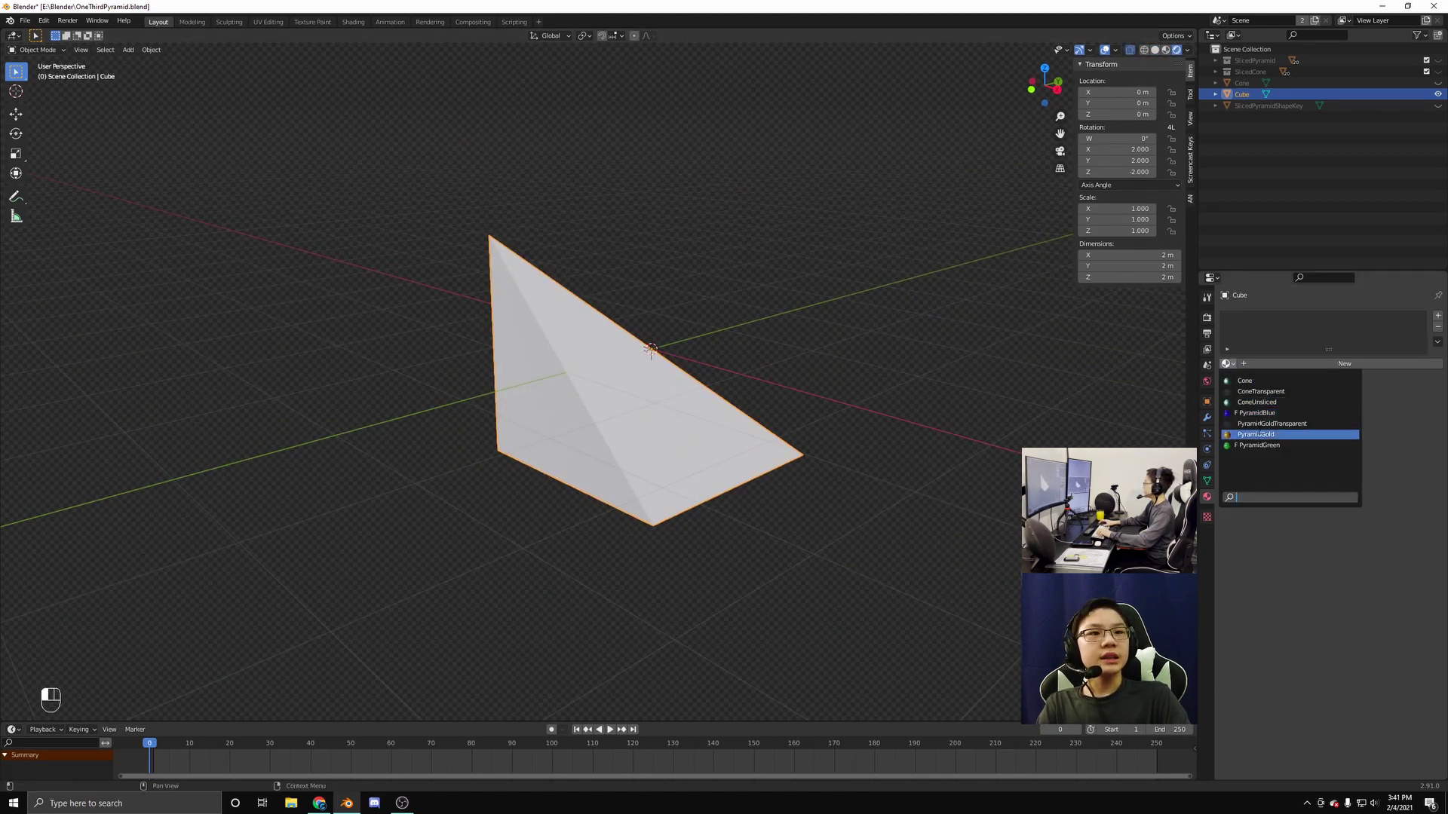
pyautogui.press('Return')
pyautogui.moveTo(920, 418); pyautogui.dragTo(740, 426)
pyautogui.moveTo(653, 433); pyautogui.dragTo(800, 408)
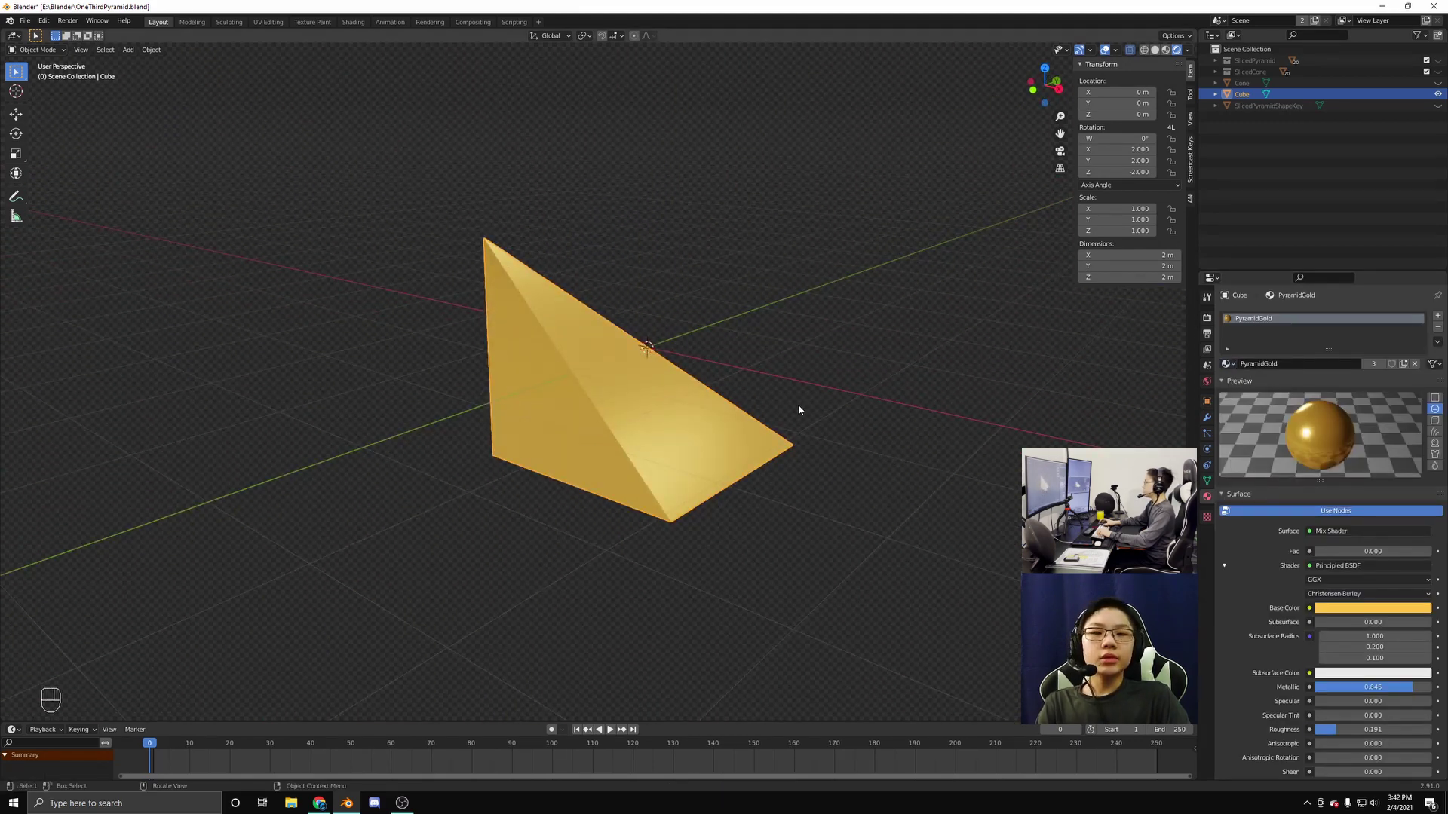
# Snap the 3D cursor to the apex vertex and set the pyramid's origin there
pyautogui.click(678, 430)
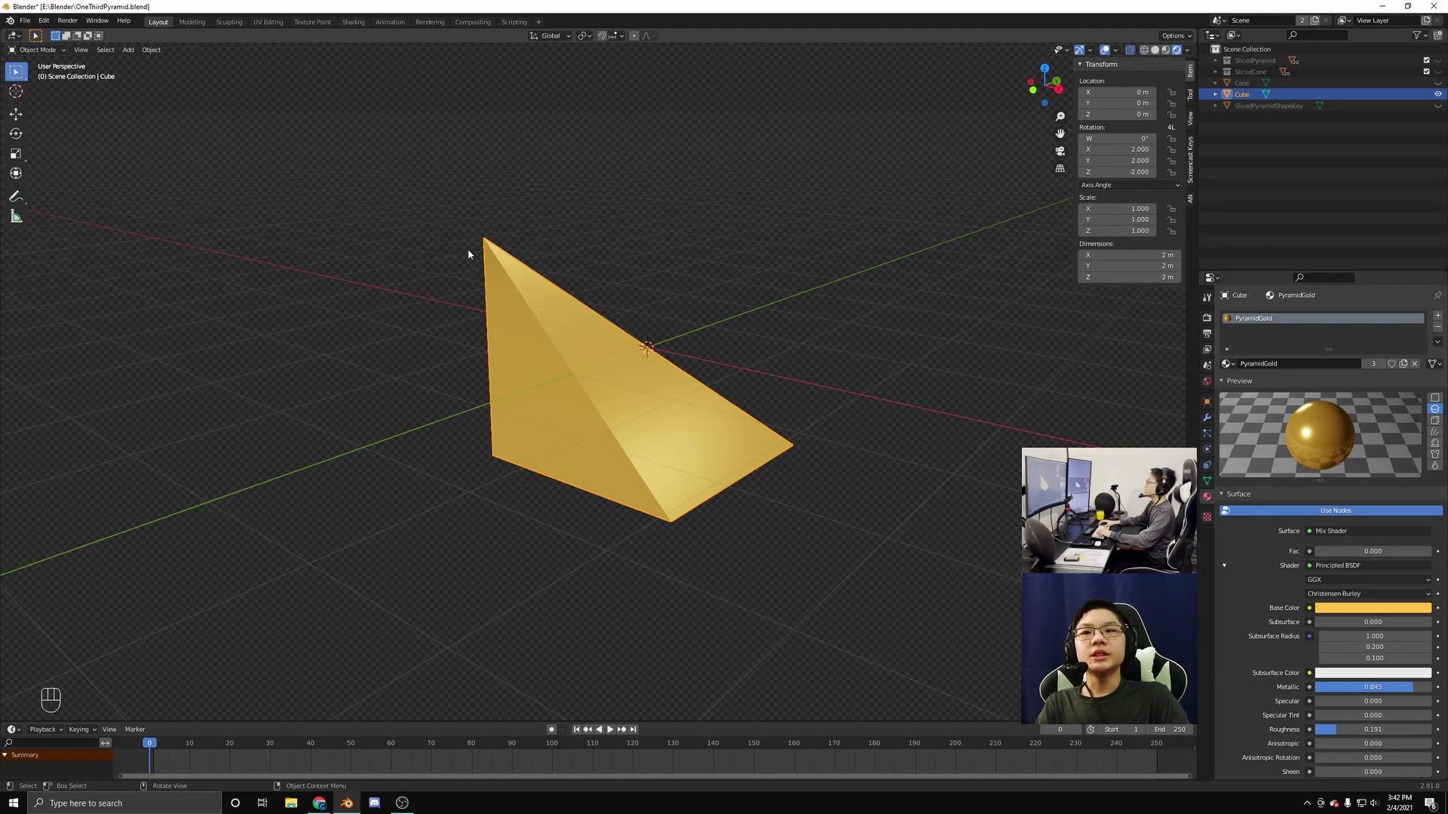
pyautogui.press('Tab')
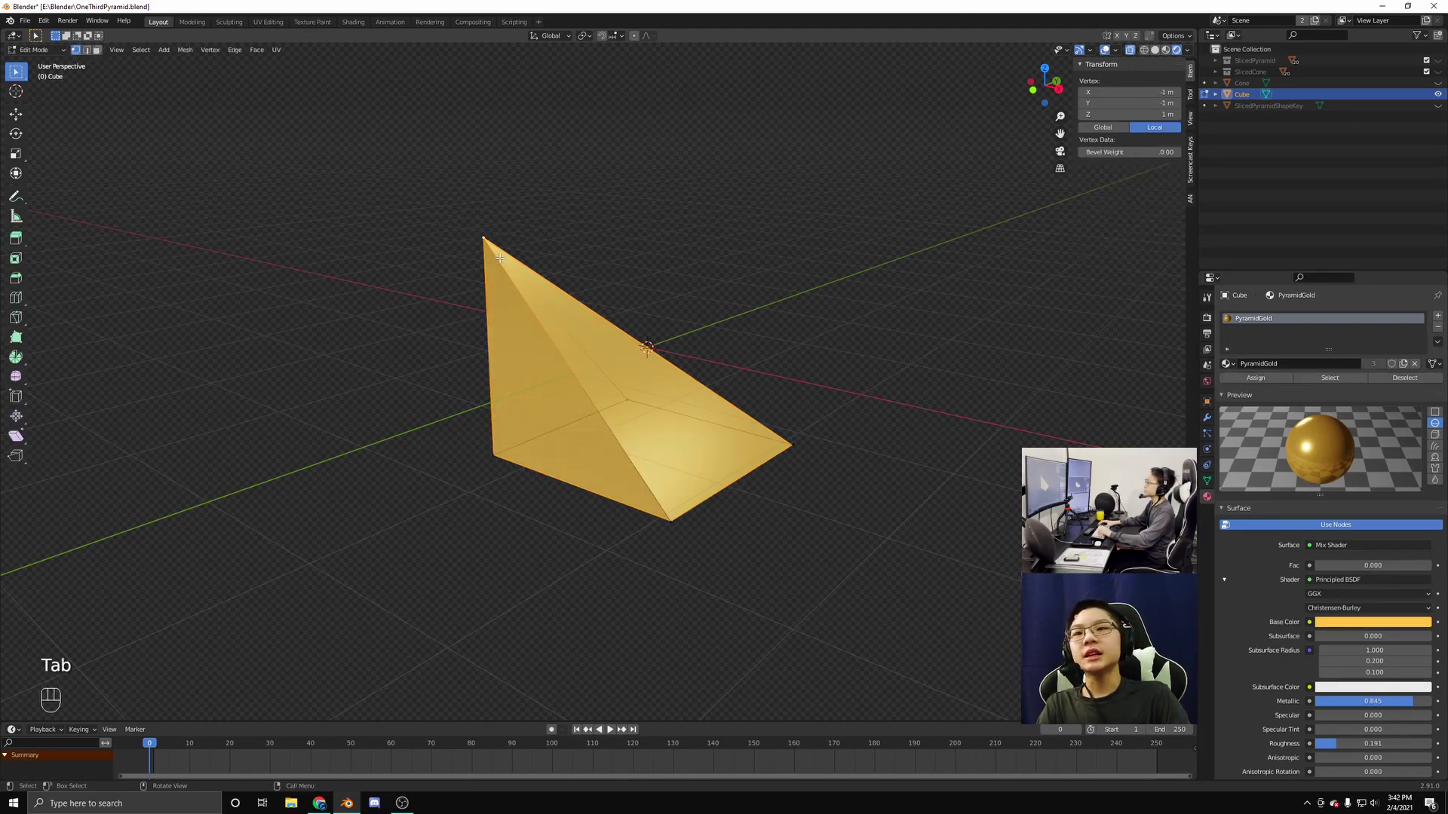
pyautogui.hotkey('shift', 's')
pyautogui.click(554, 345)
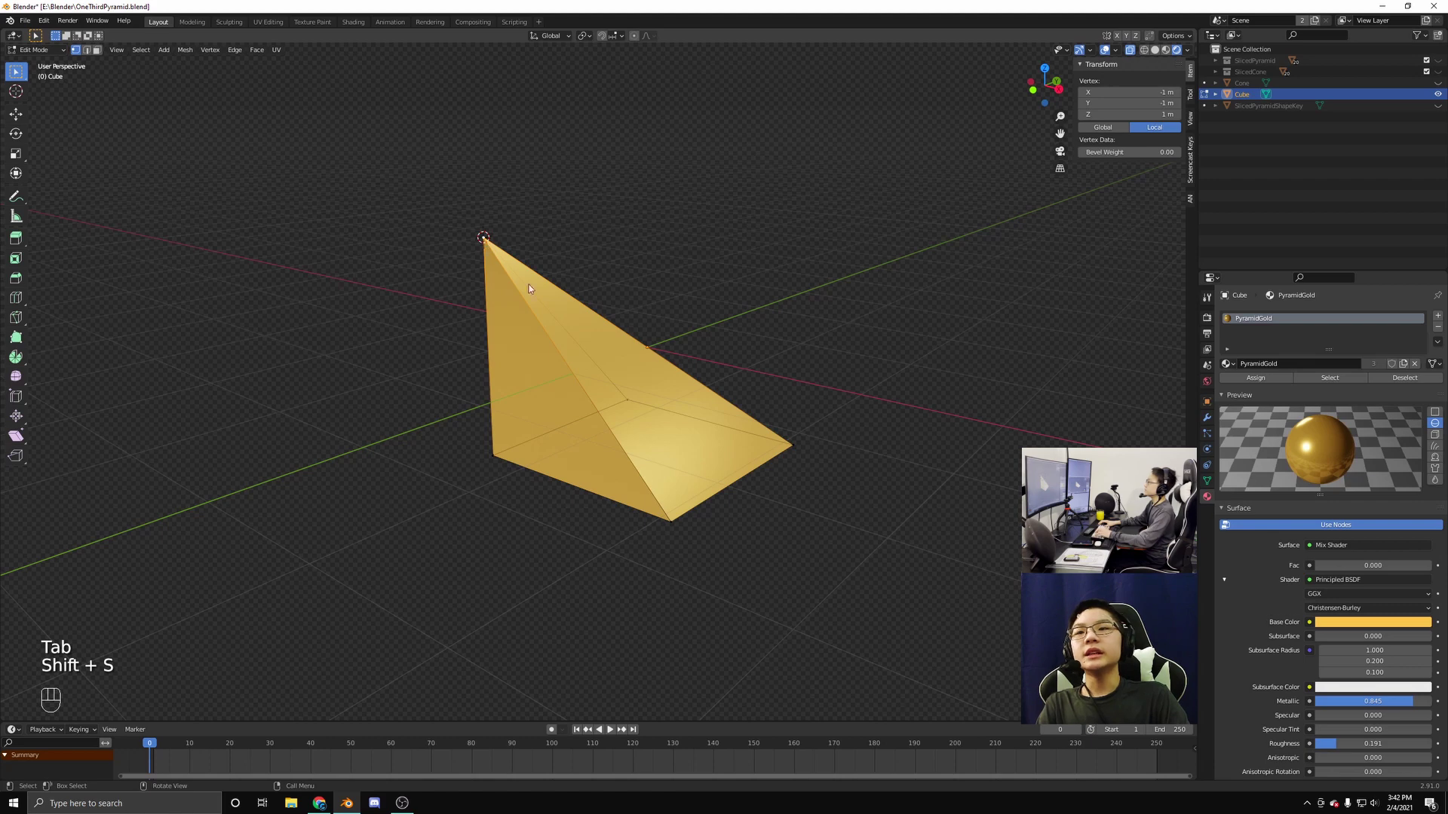
pyautogui.press('Tab')
pyautogui.rightClick(707, 271)
pyautogui.moveTo(705, 296)
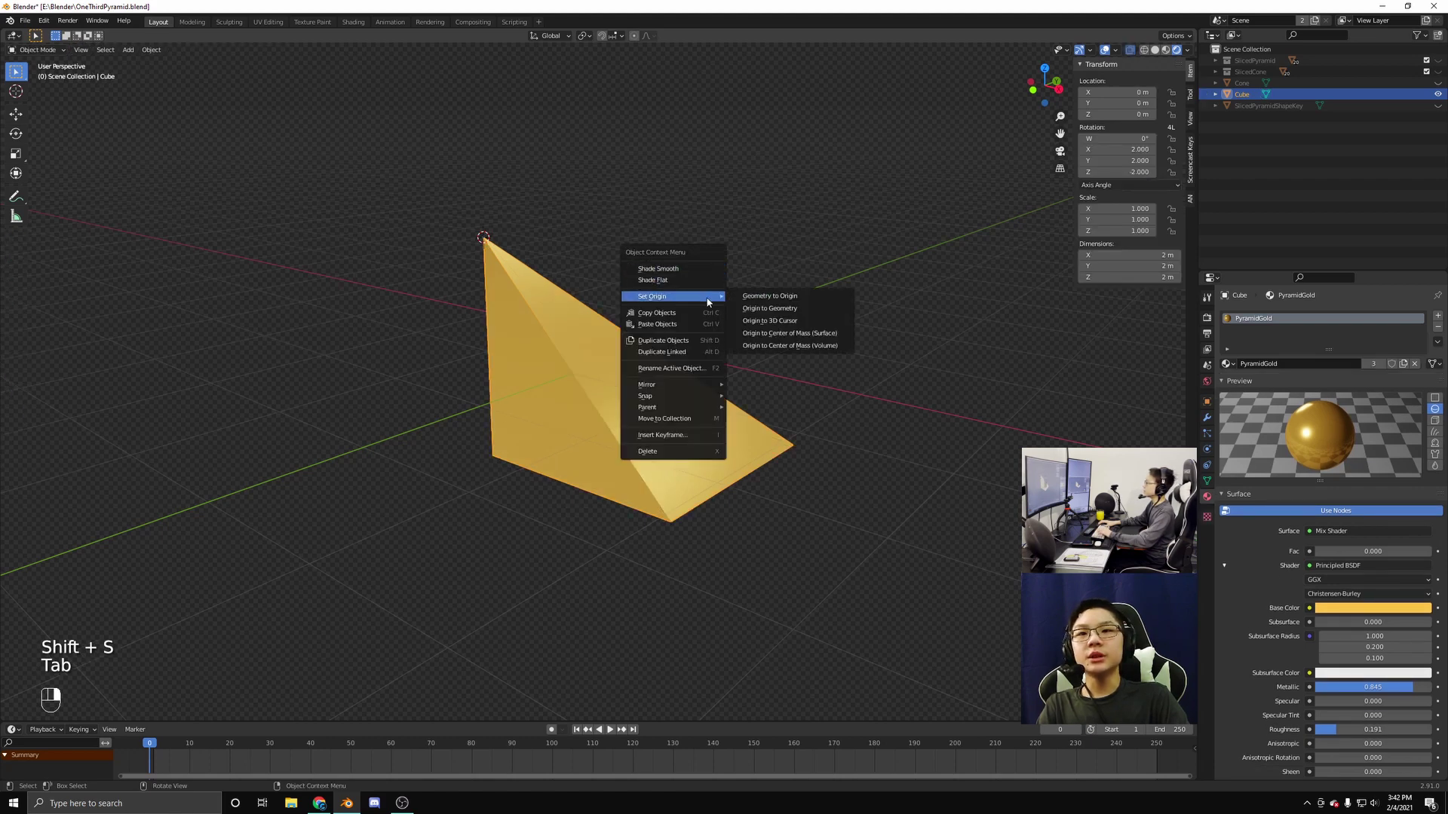
pyautogui.click(786, 320)
pyautogui.moveTo(686, 329); pyautogui.dragTo(710, 353)
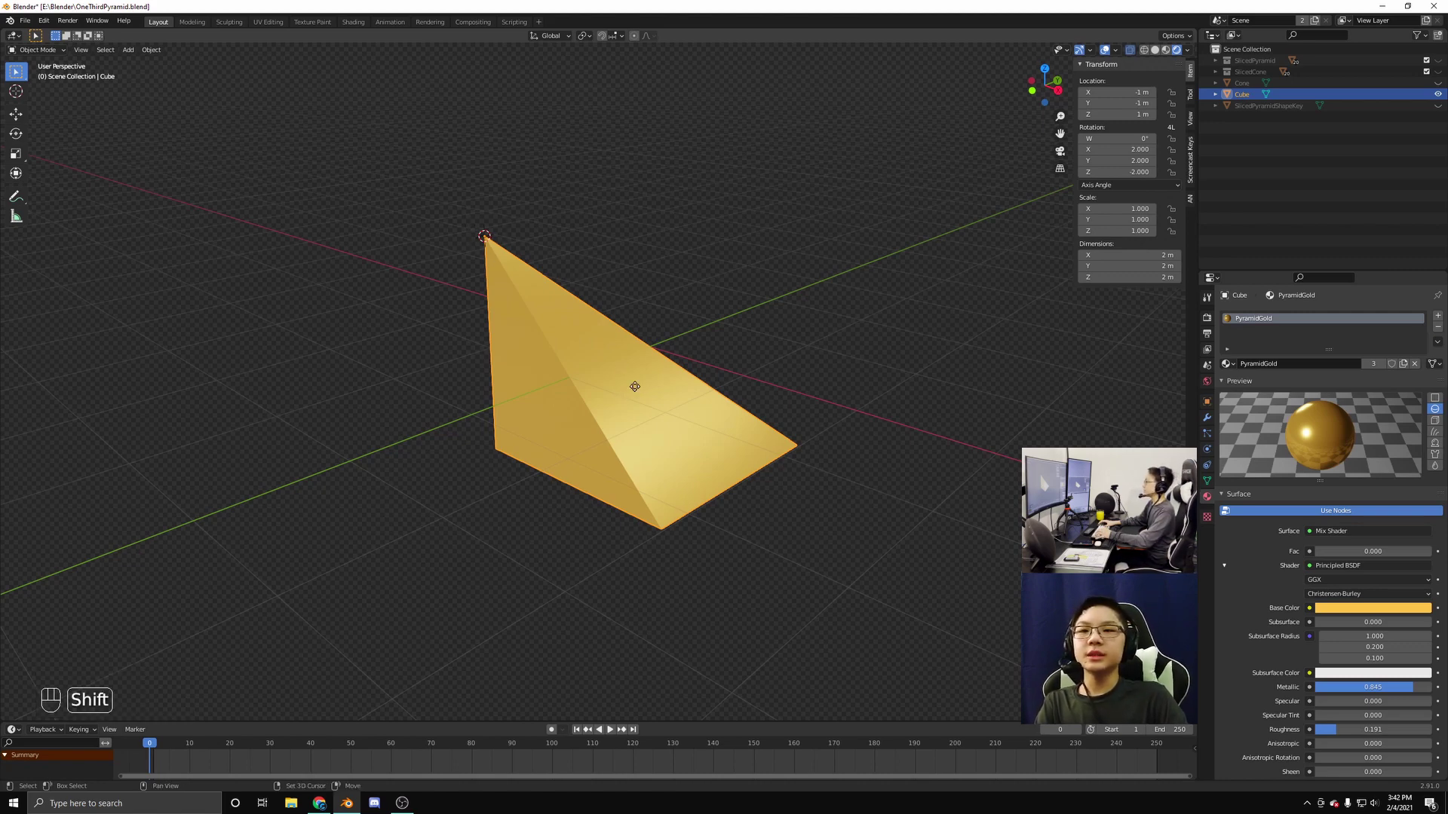
# Duplicate the gold pyramid in place and give the copy the PyramidGreen material
pyautogui.hotkey('shift', 'd')
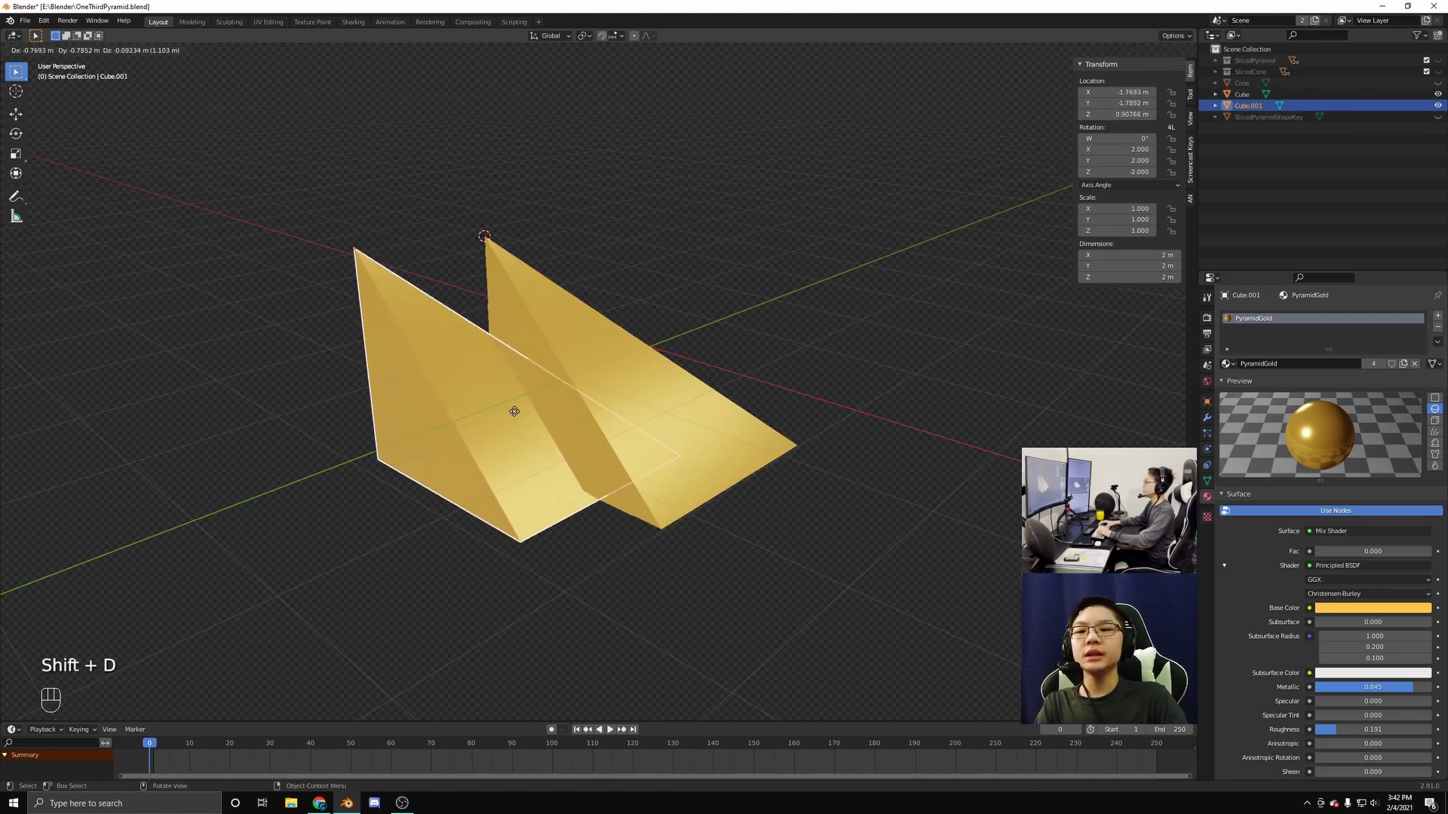
pyautogui.rightClick(527, 388)
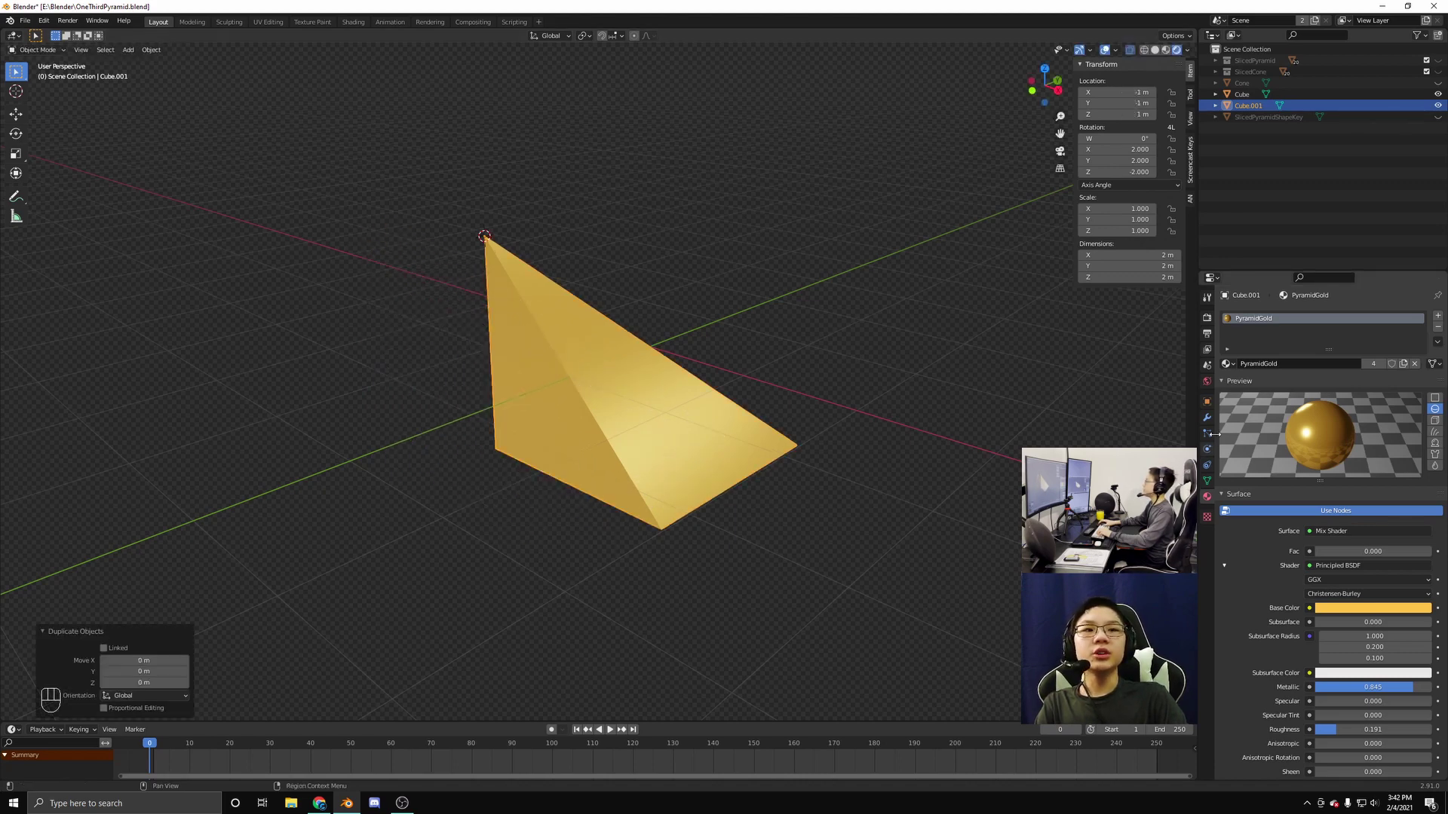
pyautogui.click(1228, 364)
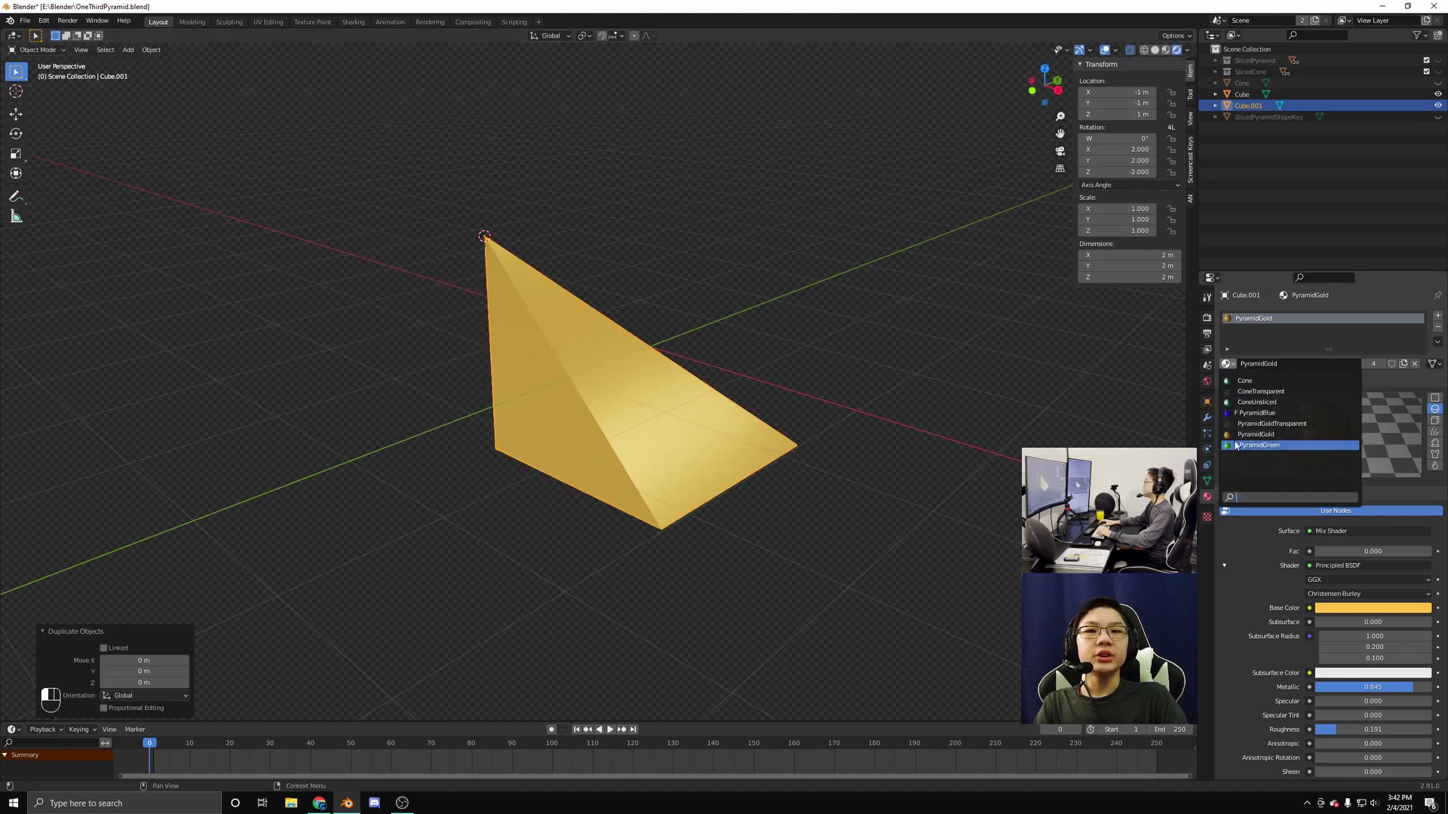
pyautogui.click(1237, 446)
# Set the green copy's rotation angle to 120°
pyautogui.doubleClick(1121, 139)
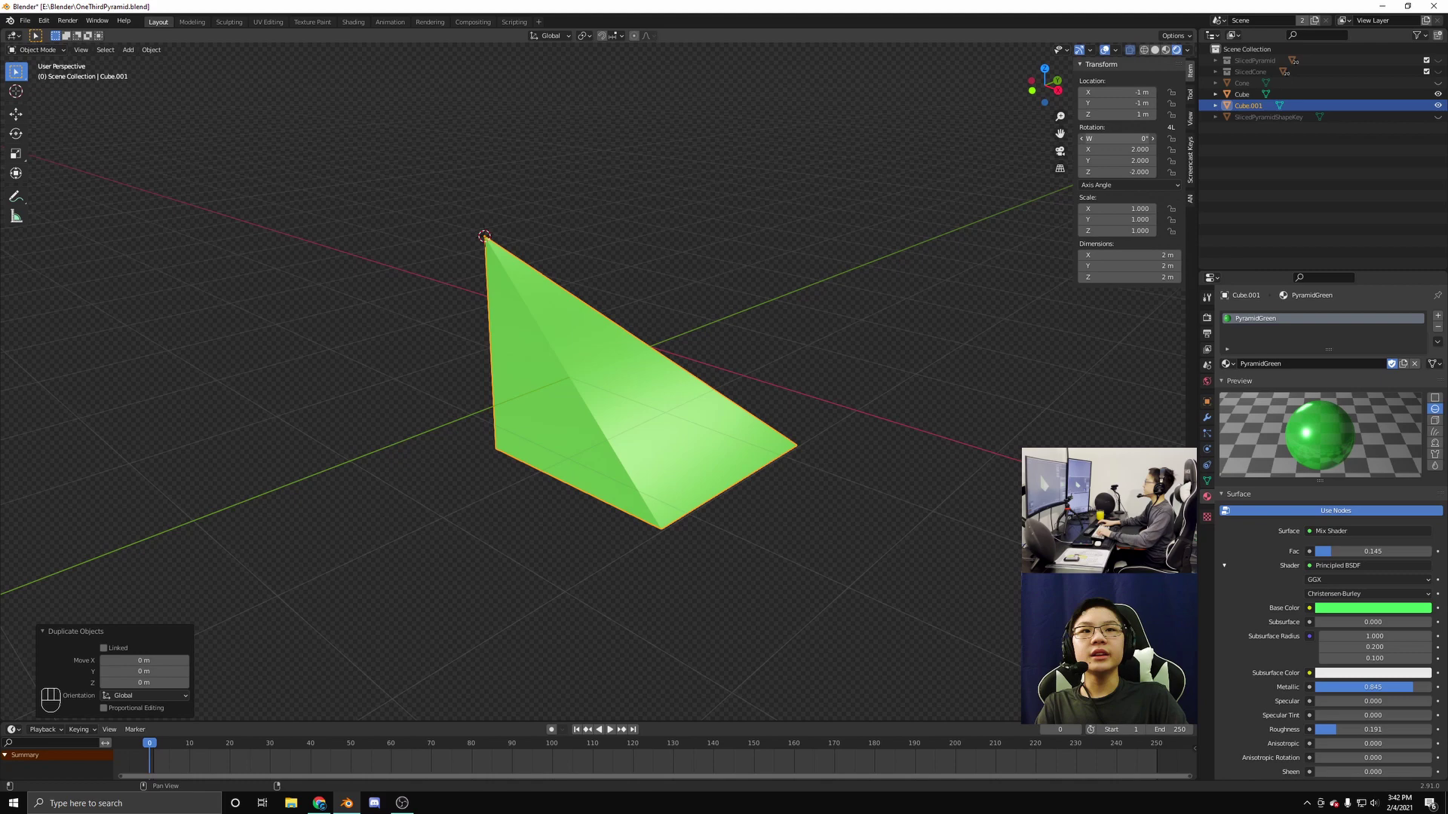
pyautogui.press('Return')
pyautogui.moveTo(1121, 139); pyautogui.dragTo(1158, 139)
pyautogui.doubleClick(1109, 138)
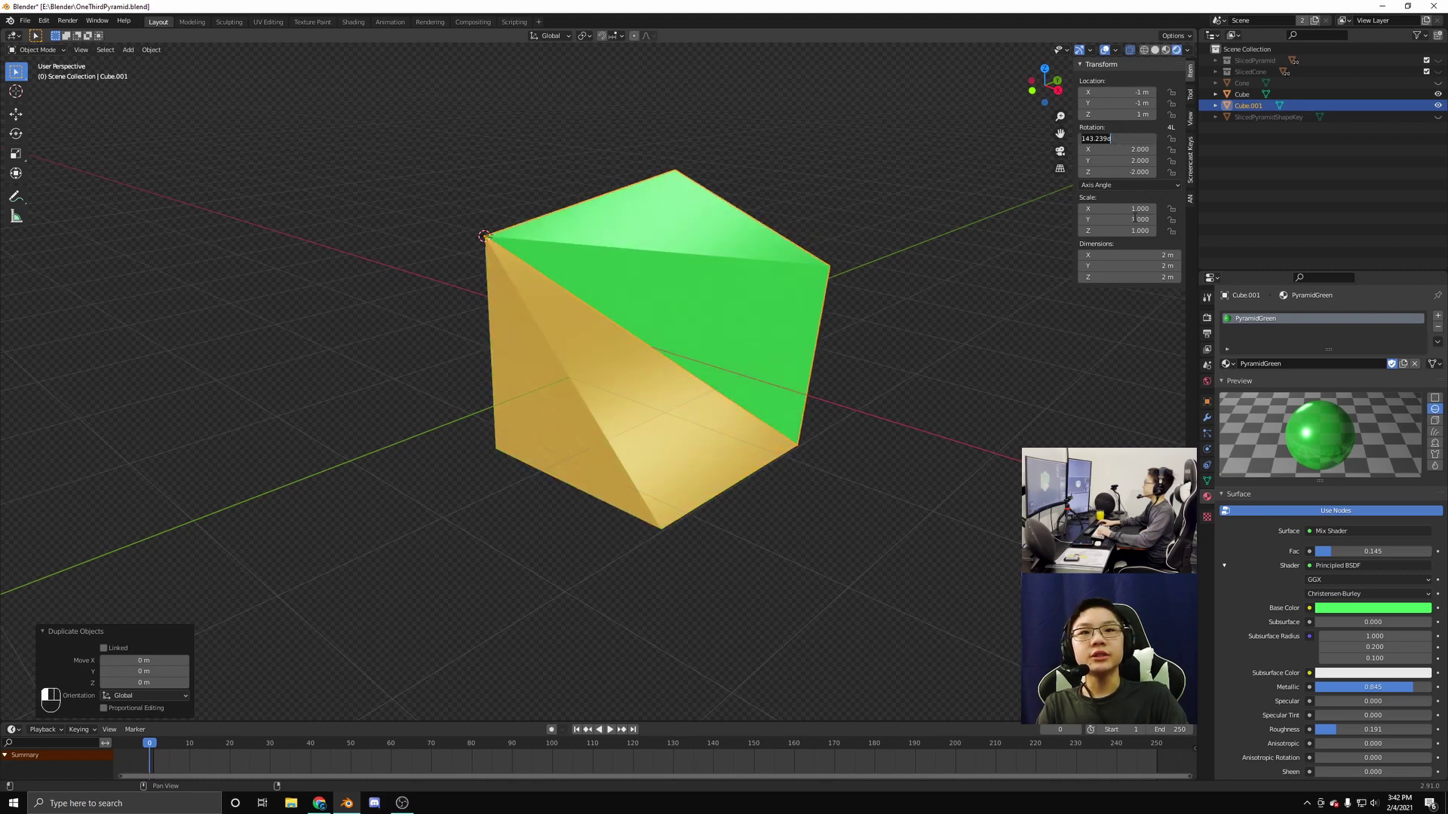
pyautogui.write('120')
pyautogui.press('Return')
pyautogui.moveTo(872, 423); pyautogui.dragTo(698, 451)
pyautogui.click(771, 466)
# Duplicate the gold pyramid in place and give the copy the PyramidBlue material
pyautogui.hotkey('shift', 'd')
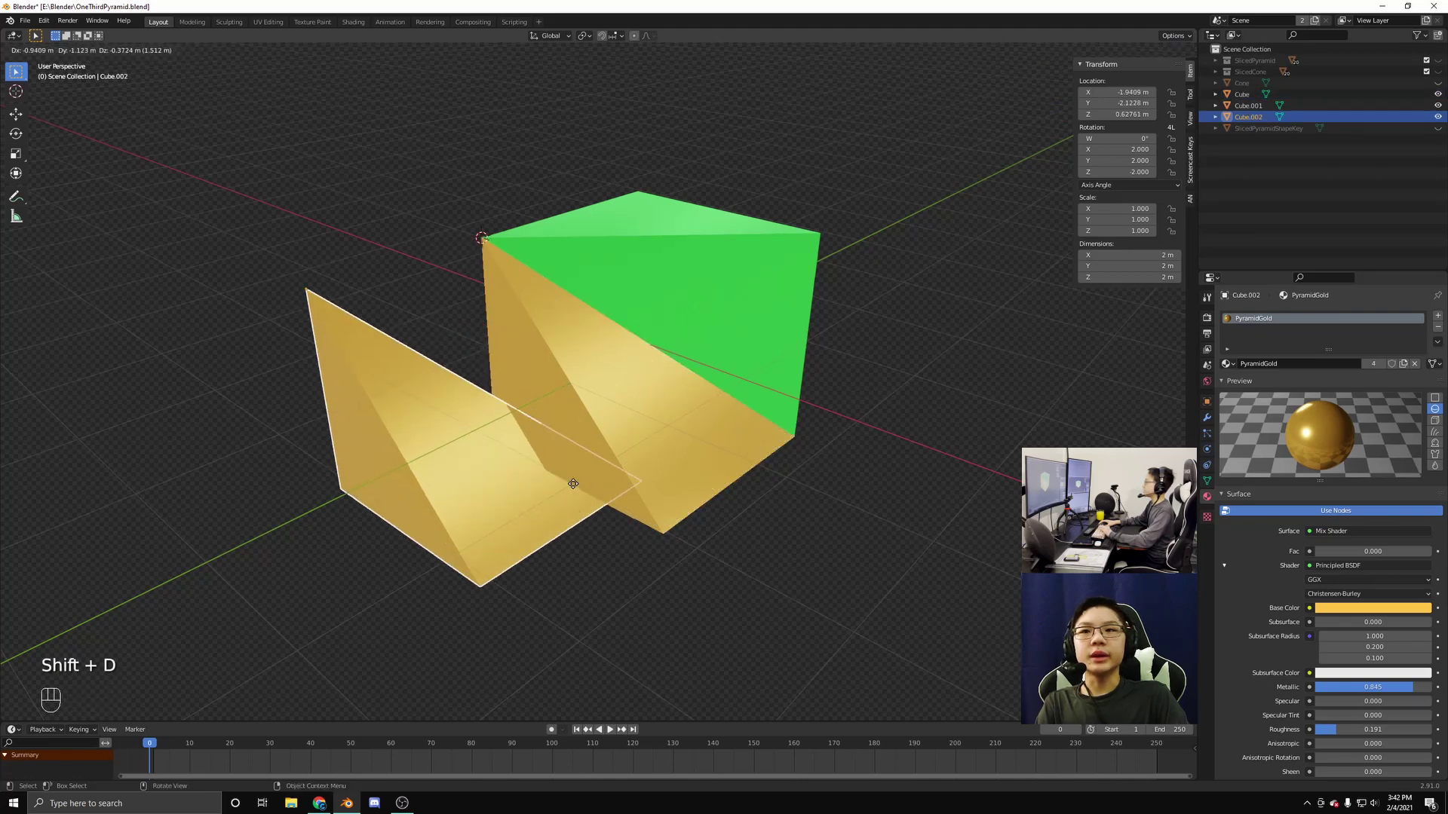
pyautogui.rightClick(566, 479)
pyautogui.click(1227, 363)
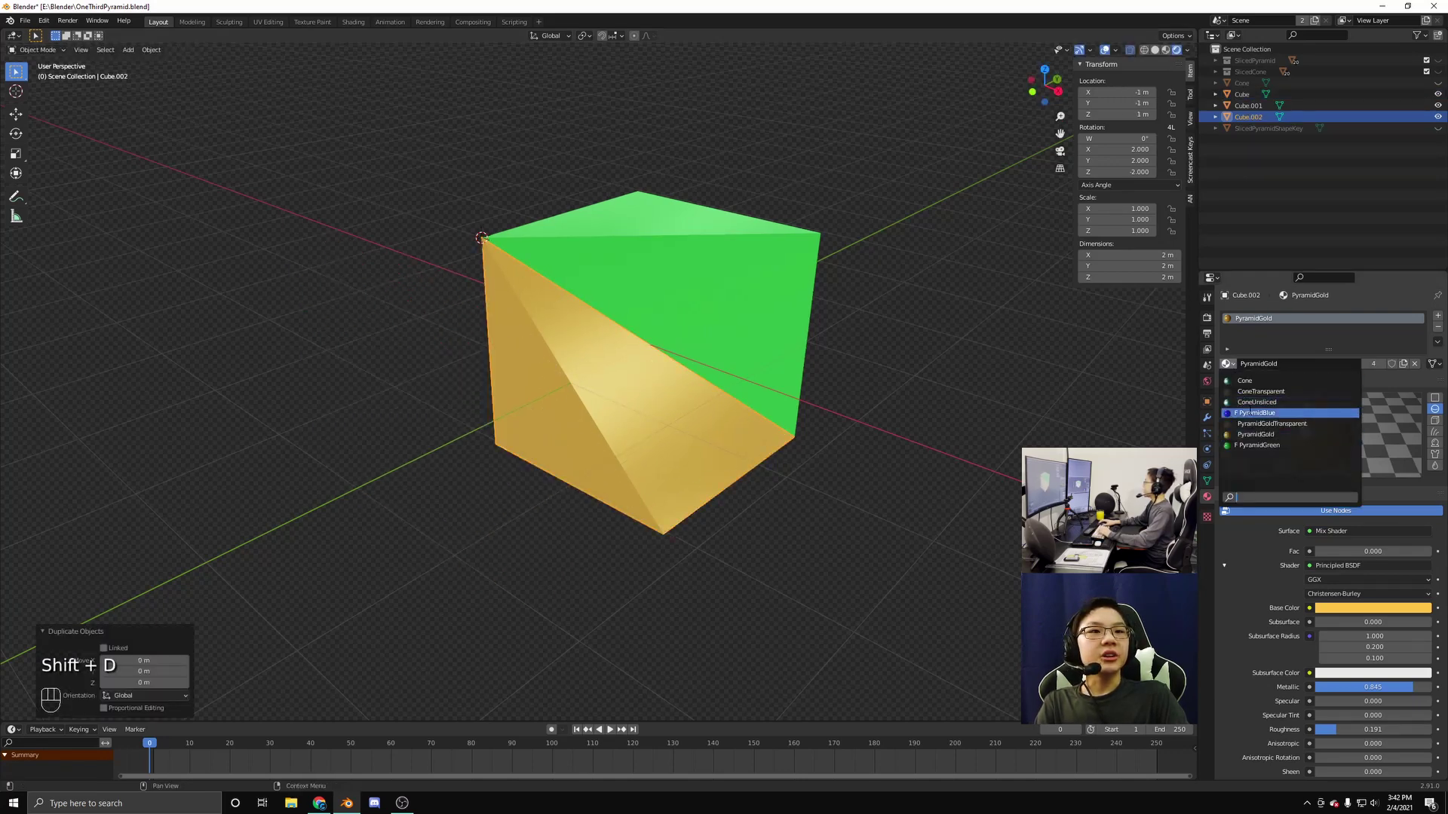
pyautogui.click(1249, 414)
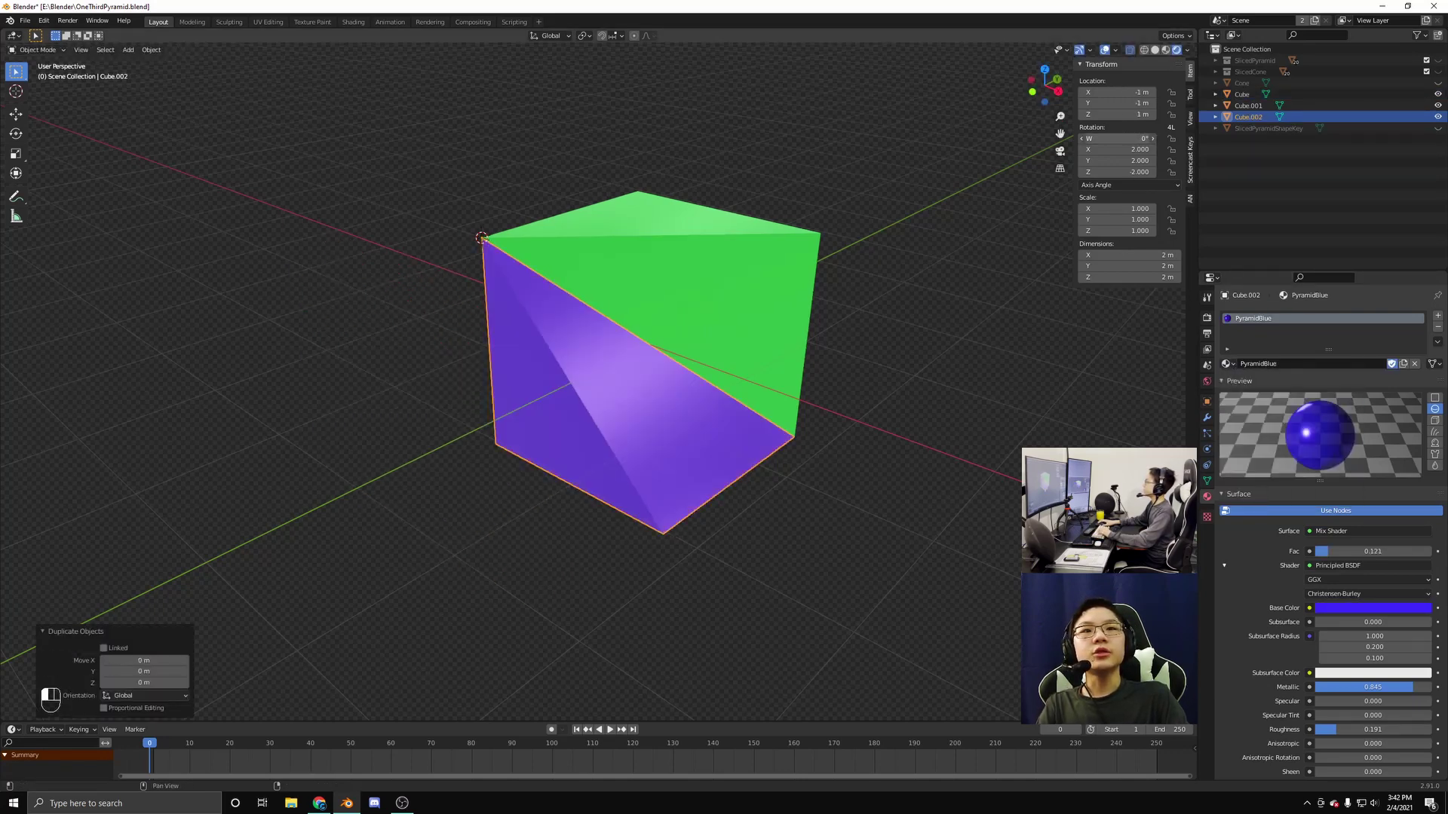
# Set the blue copy's rotation angle to 240° about the diagonal axis
pyautogui.moveTo(1133, 138); pyautogui.dragTo(1146, 138)
pyautogui.doubleClick(1134, 138)
pyautogui.write('24')
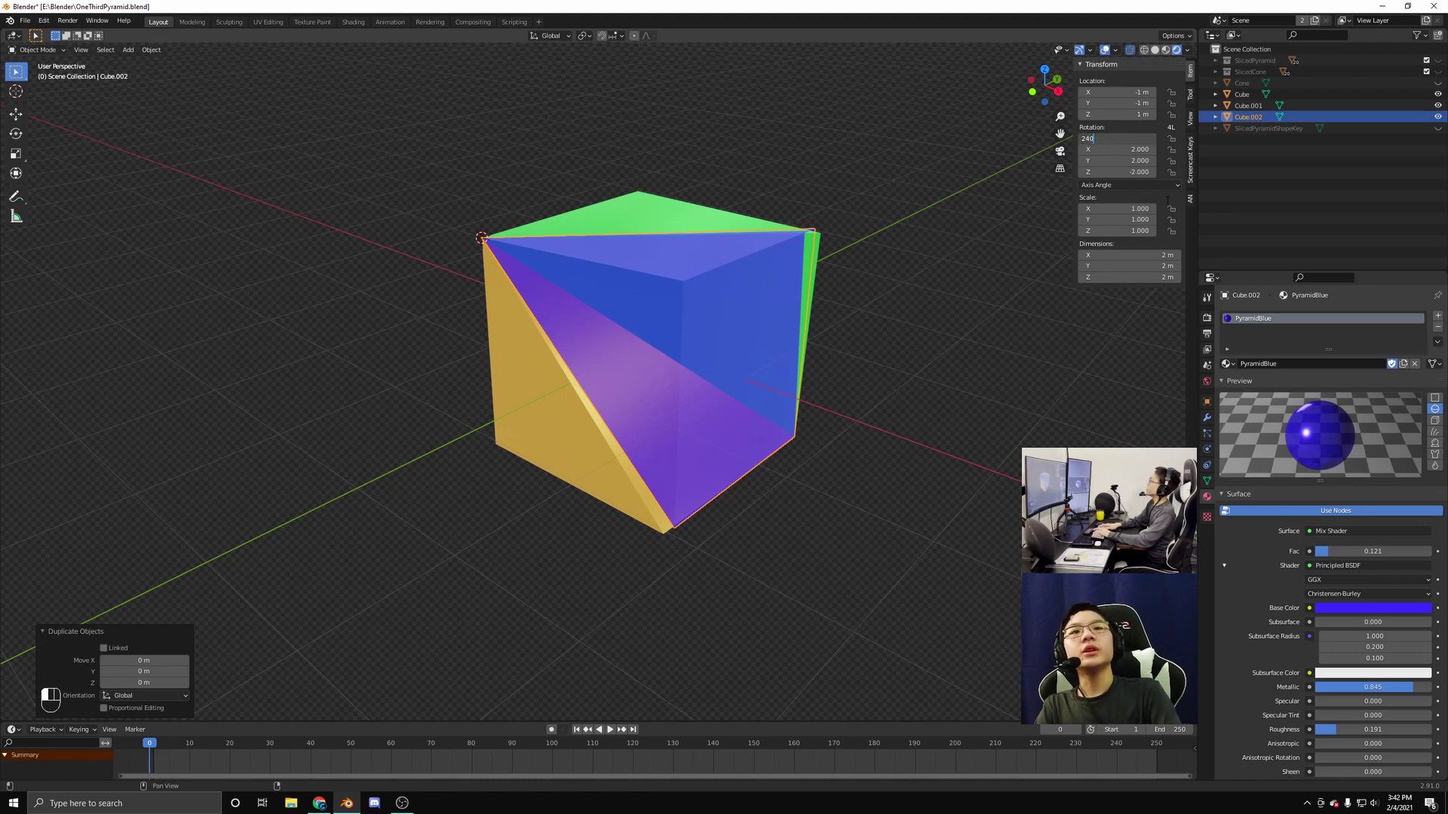
pyautogui.write('0')
pyautogui.press('Return')
pyautogui.moveTo(799, 362)
pyautogui.mouseDown()
pyautogui.moveTo(818, 368)
pyautogui.moveTo(626, 351)
pyautogui.moveTo(761, 368)
pyautogui.moveTo(832, 354)
pyautogui.moveTo(807, 351)
pyautogui.mouseUp()
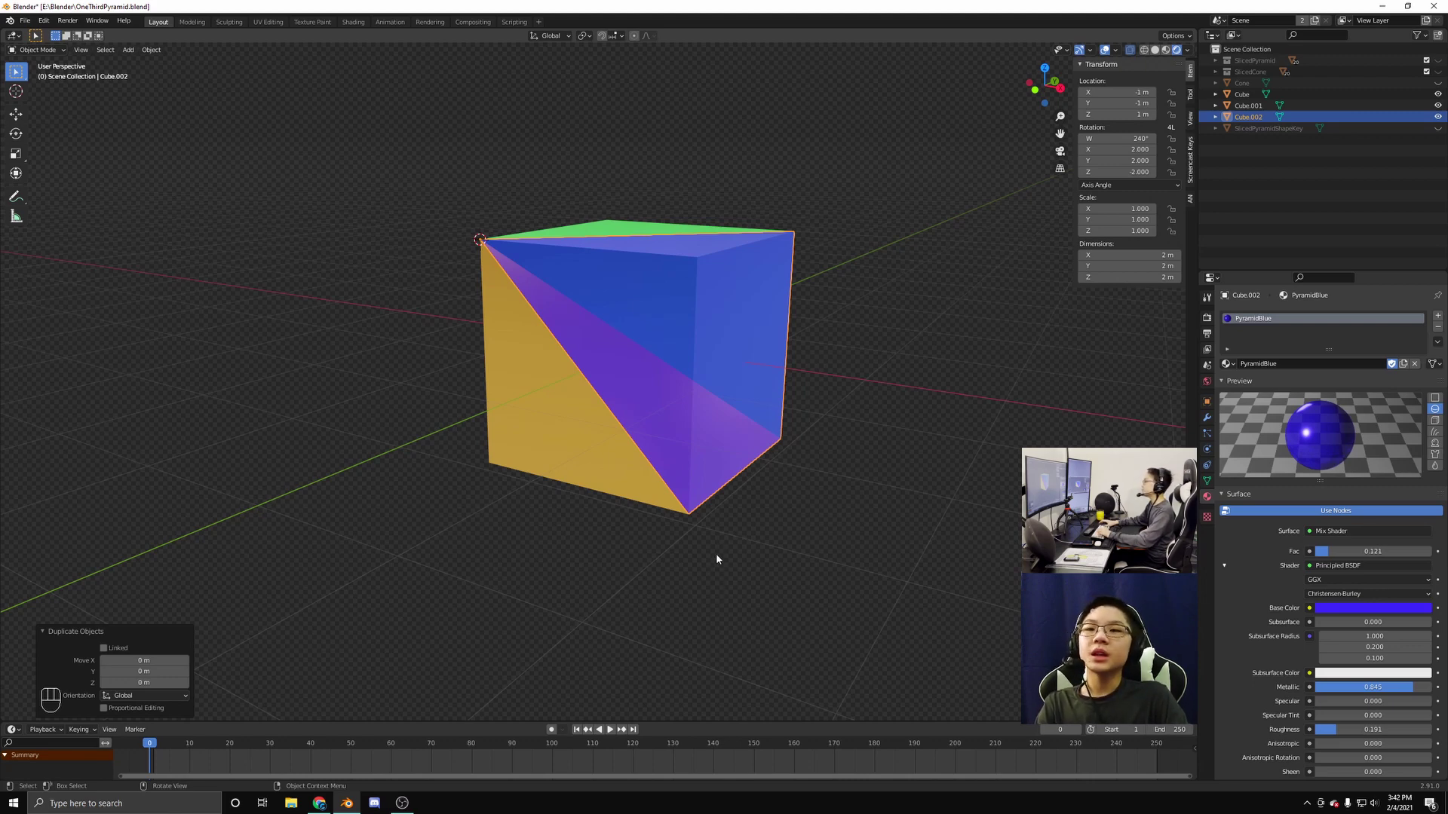
pyautogui.keyDown('shift'); pyautogui.scroll(2, 717, 558); pyautogui.keyUp('shift')
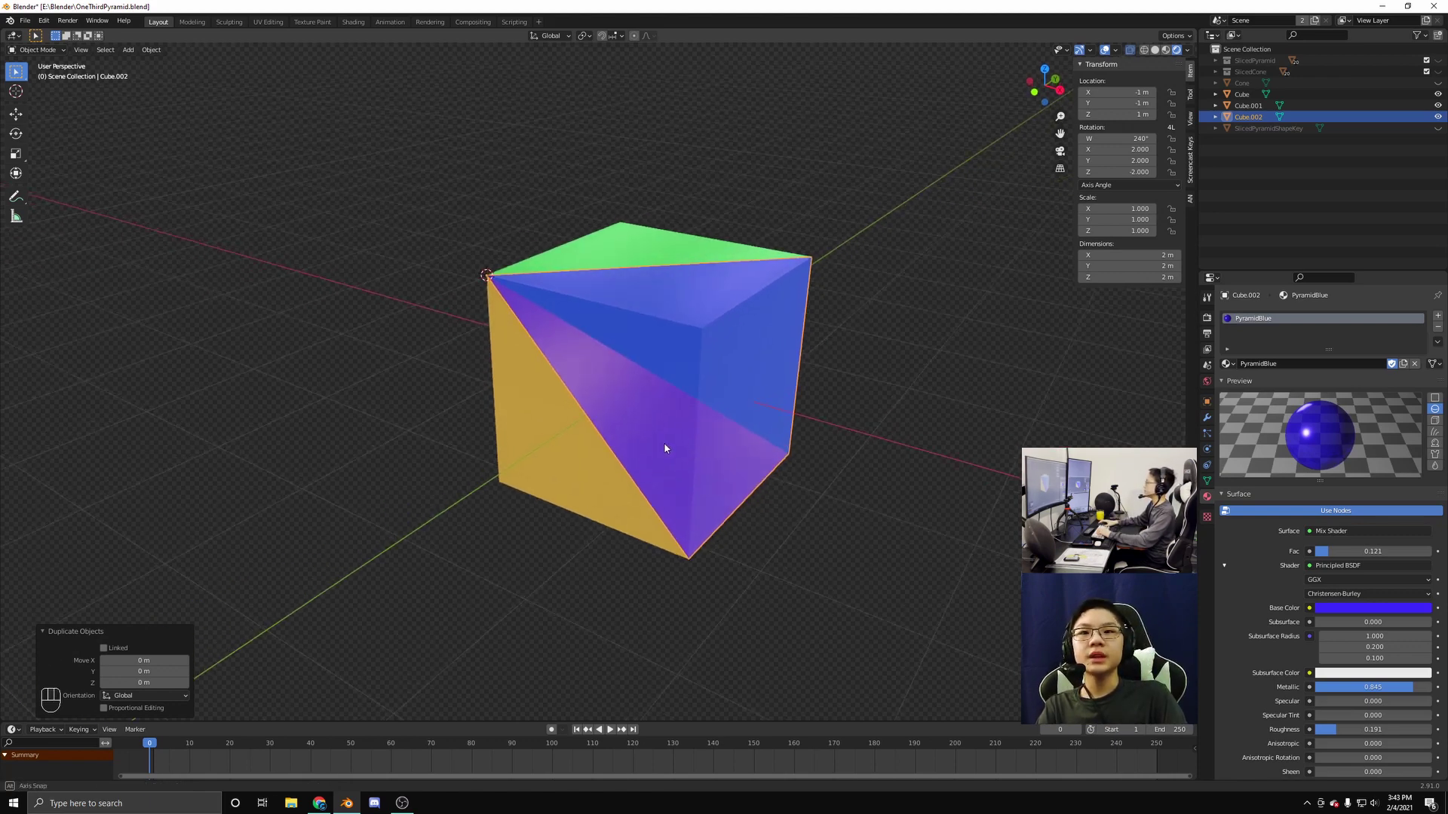
# Pull the blue pyramid out along X and the green pyramid out along Y
pyautogui.moveTo(662, 452); pyautogui.dragTo(702, 453)
pyautogui.press('g')
pyautogui.press('x')
pyautogui.click(701, 453)
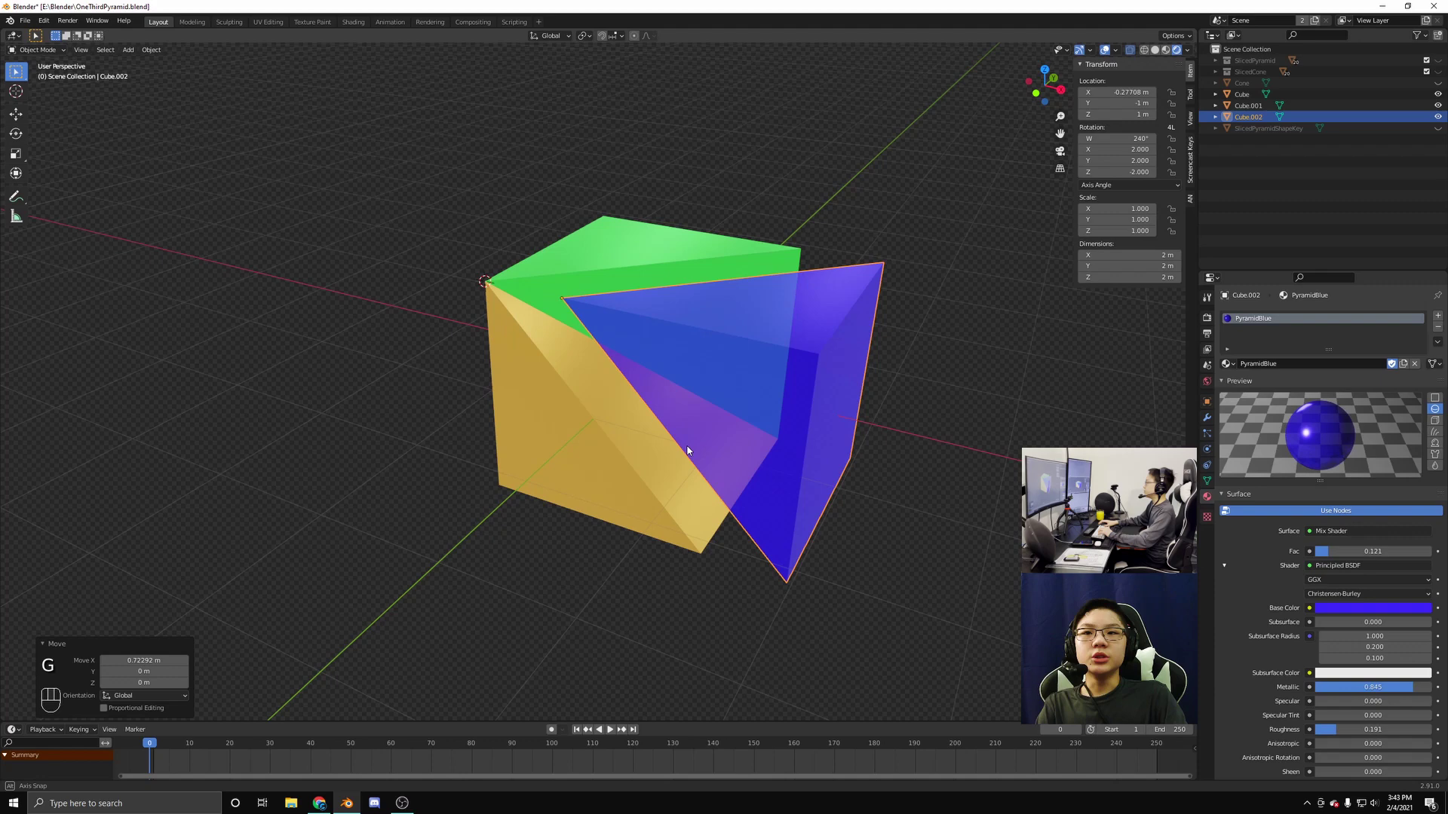
pyautogui.click(675, 284)
pyautogui.press('g')
pyautogui.press('y')
pyautogui.click(720, 253)
pyautogui.moveTo(536, 289); pyautogui.dragTo(675, 333)
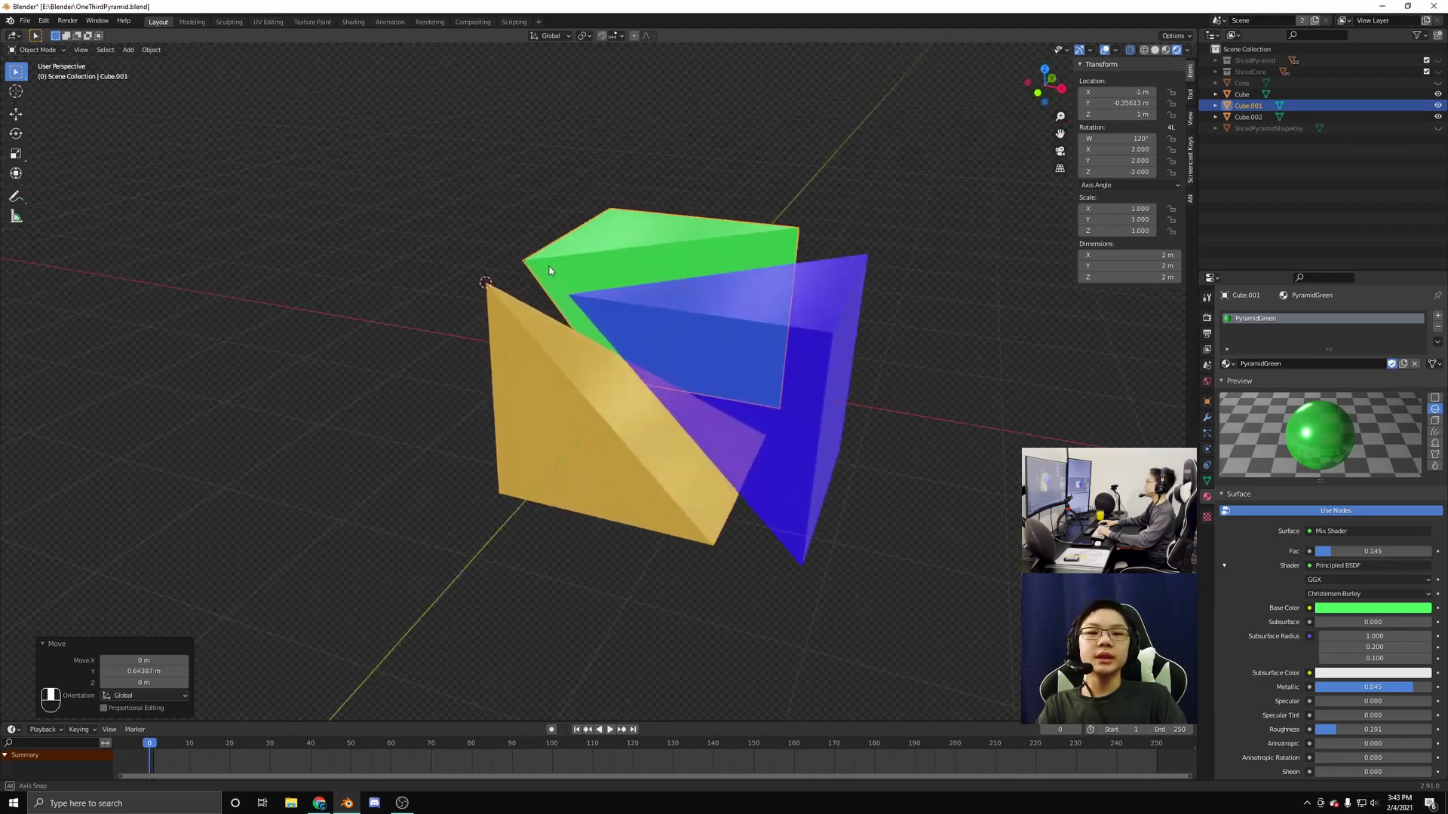
# Delete the blue and green pyramids together
pyautogui.keyDown('shift'); pyautogui.click(676, 332); pyautogui.keyUp('shift')
pyautogui.keyDown('shift'); pyautogui.click(660, 275); pyautogui.keyUp('shift')
pyautogui.press('x')
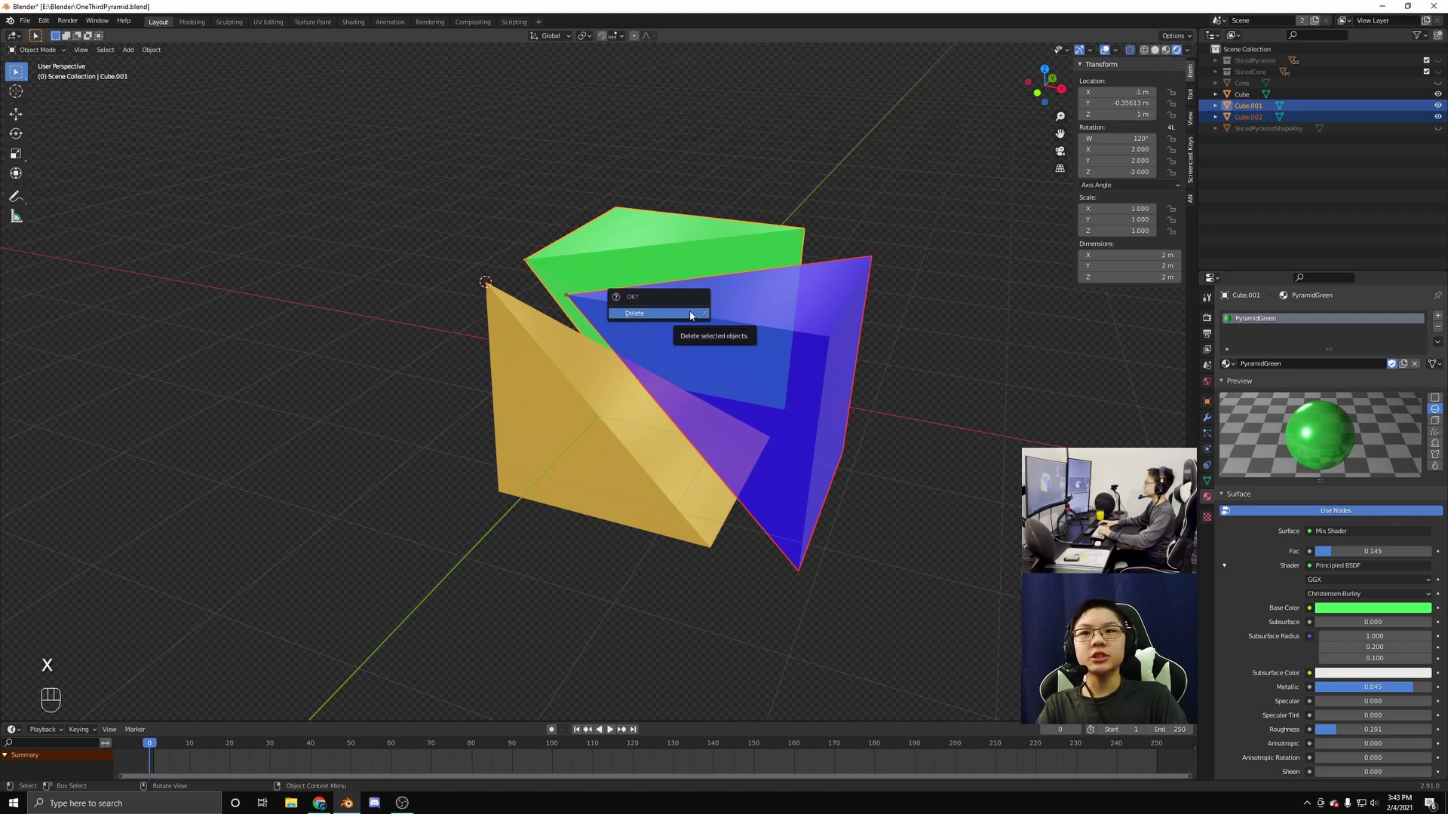
pyautogui.click(690, 314)
pyautogui.moveTo(684, 464)
pyautogui.mouseDown()
pyautogui.moveTo(702, 455)
pyautogui.moveTo(612, 465)
pyautogui.moveTo(535, 442)
pyautogui.moveTo(570, 474)
pyautogui.moveTo(718, 468)
pyautogui.moveTo(690, 443)
pyautogui.mouseUp()
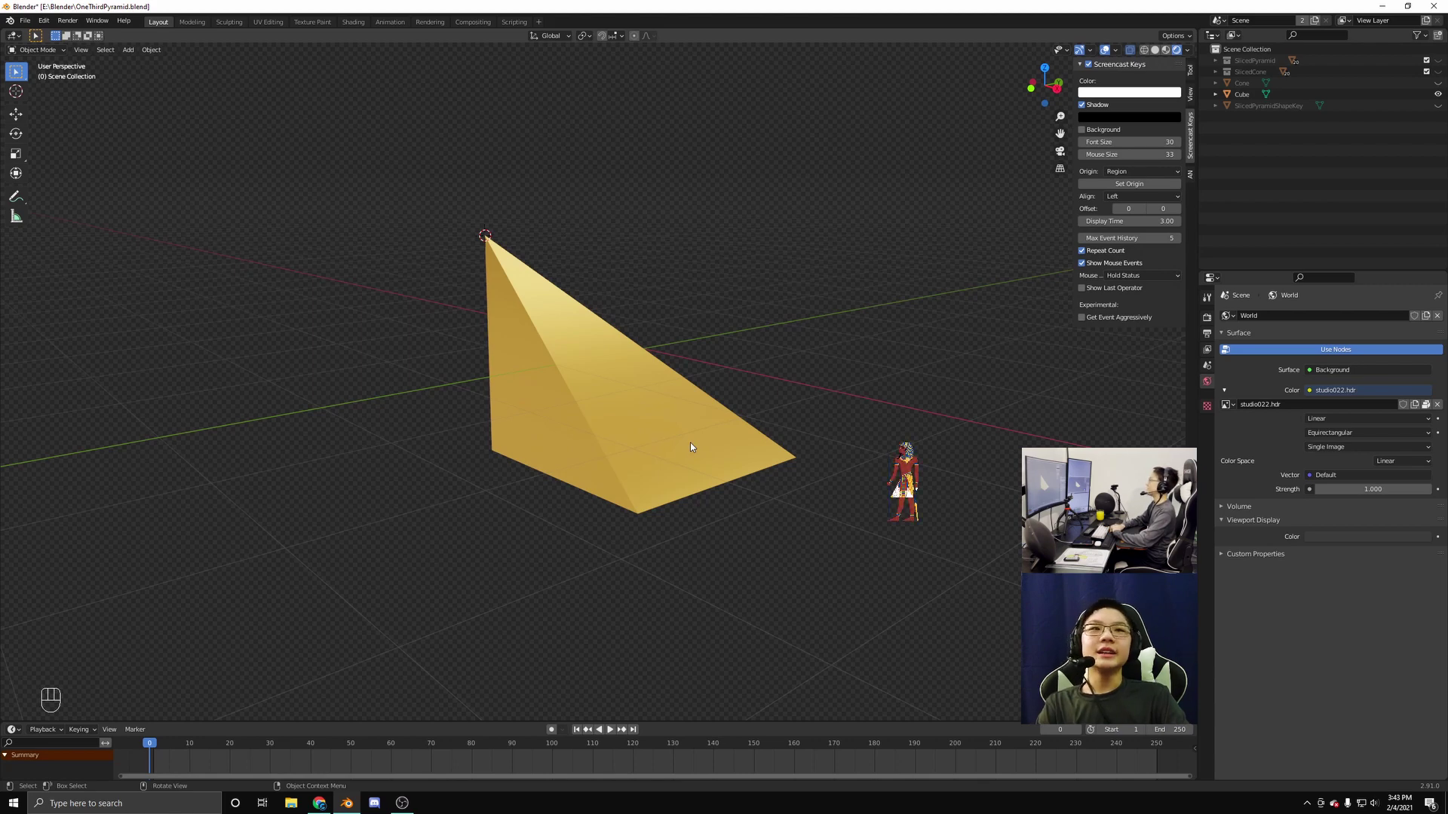
# In the Outliner, hide the gold Cube pyramid and unhide SlicedPyramidShapeKey
pyautogui.moveTo(690, 445)
pyautogui.mouseDown()
pyautogui.moveTo(597, 473)
pyautogui.moveTo(576, 446)
pyautogui.moveTo(486, 433)
pyautogui.moveTo(496, 449)
pyautogui.moveTo(704, 442)
pyautogui.mouseUp()
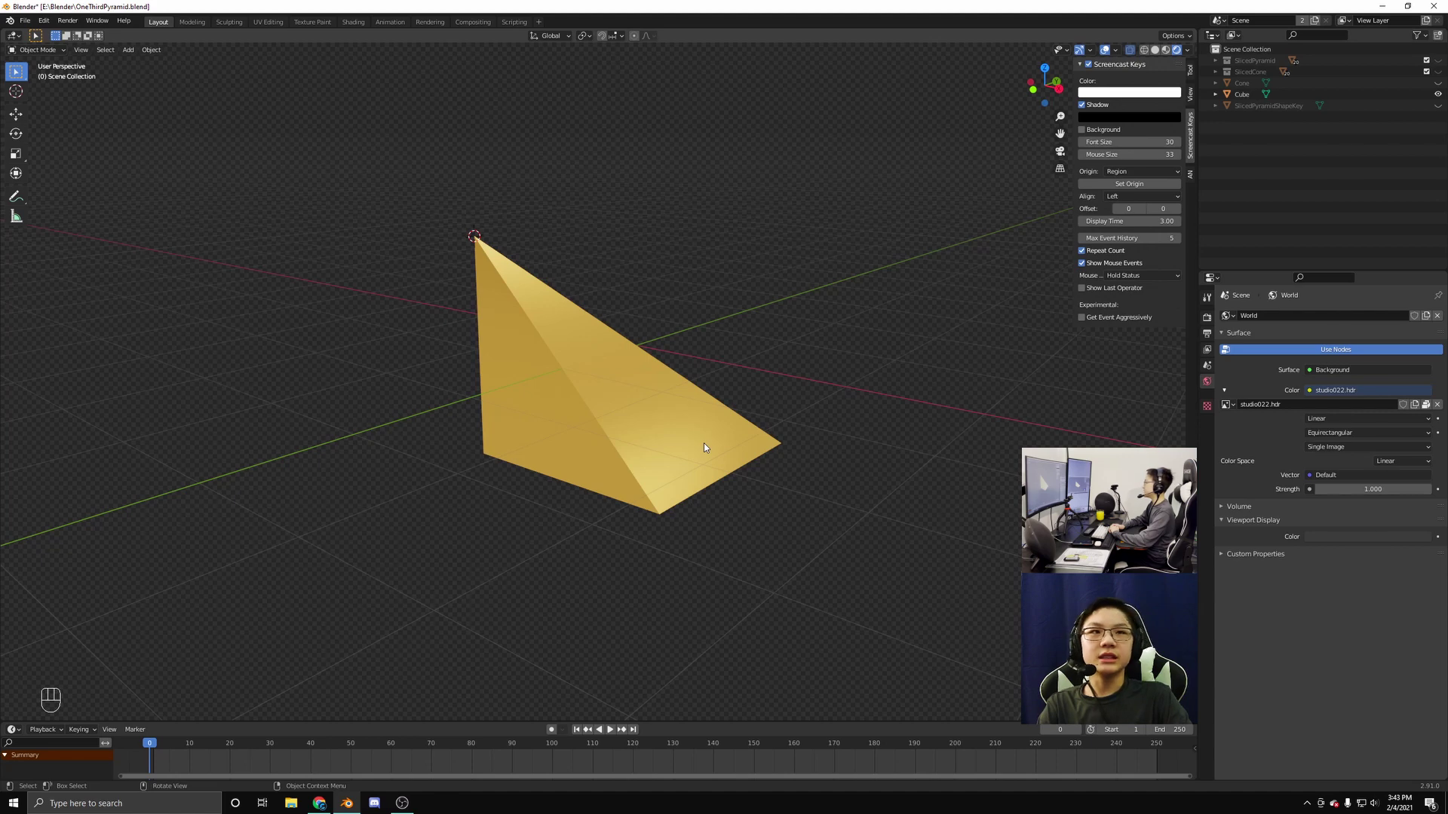
pyautogui.click(1438, 94)
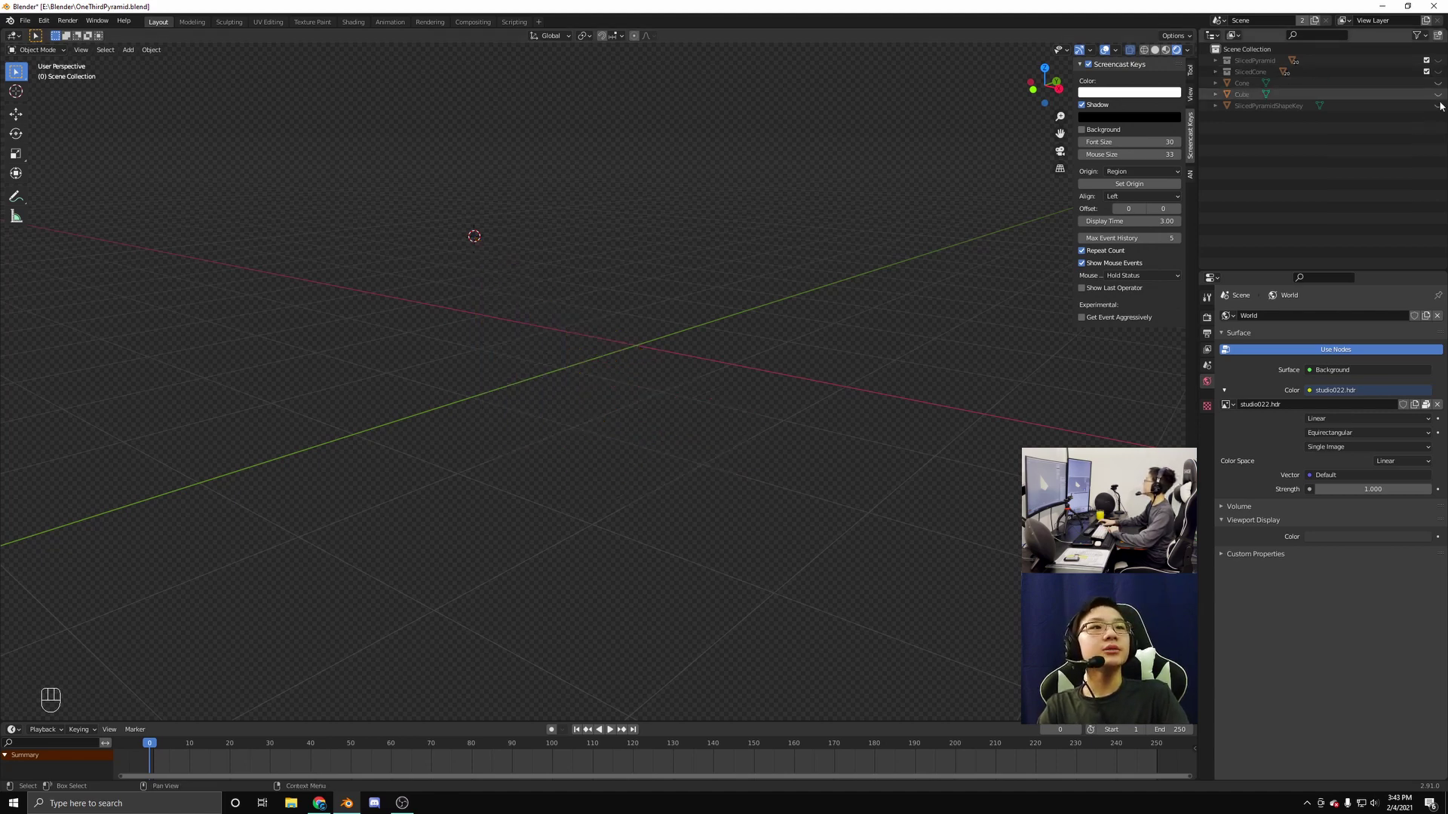
pyautogui.click(1438, 106)
# Orbit around the gold staircase-stepped object and select it
pyautogui.moveTo(687, 347); pyautogui.dragTo(759, 520)
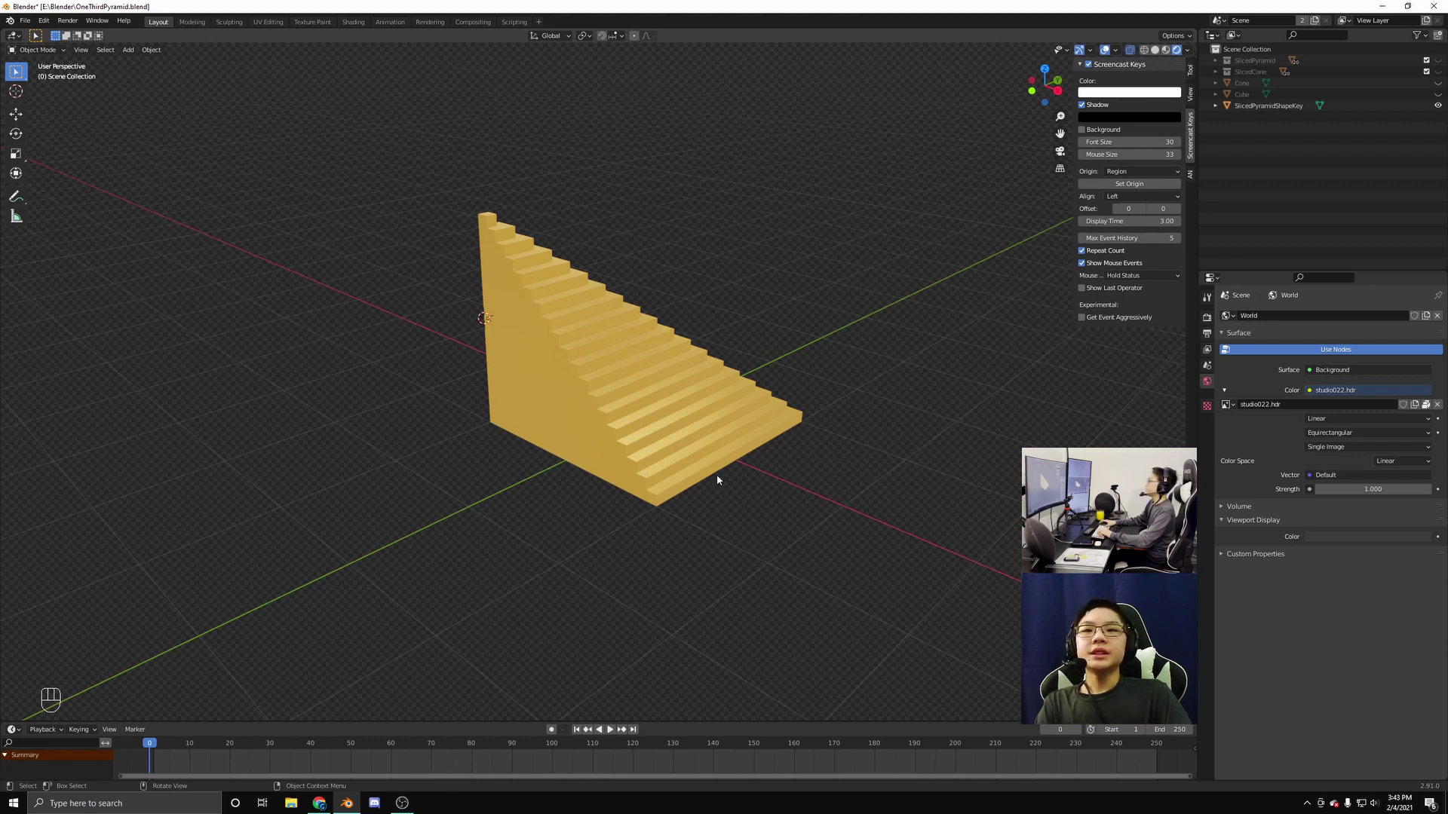
pyautogui.moveTo(658, 481)
pyautogui.mouseDown()
pyautogui.moveTo(648, 490)
pyautogui.moveTo(633, 467)
pyautogui.mouseUp()
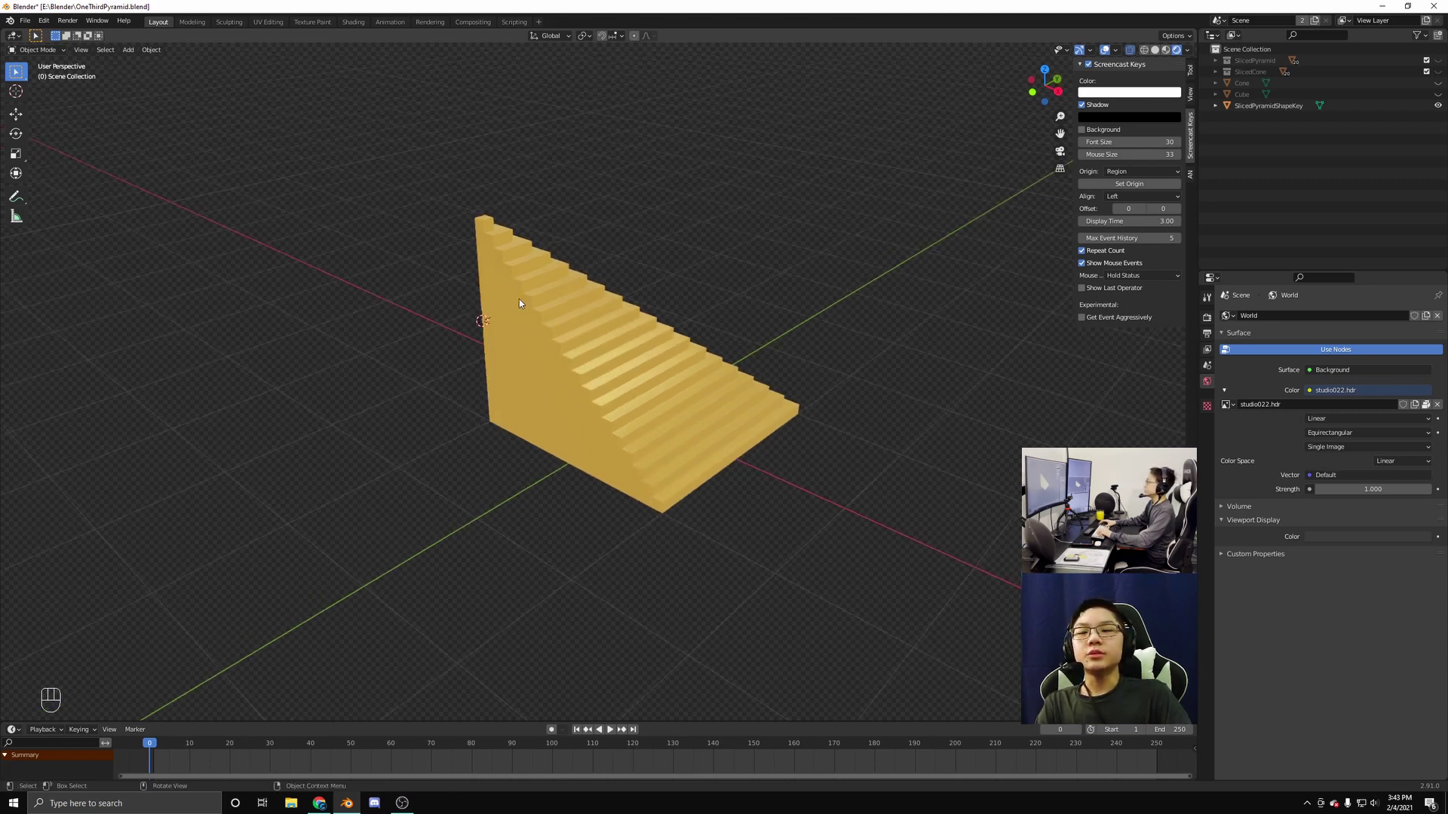
pyautogui.moveTo(770, 331); pyautogui.dragTo(695, 332)
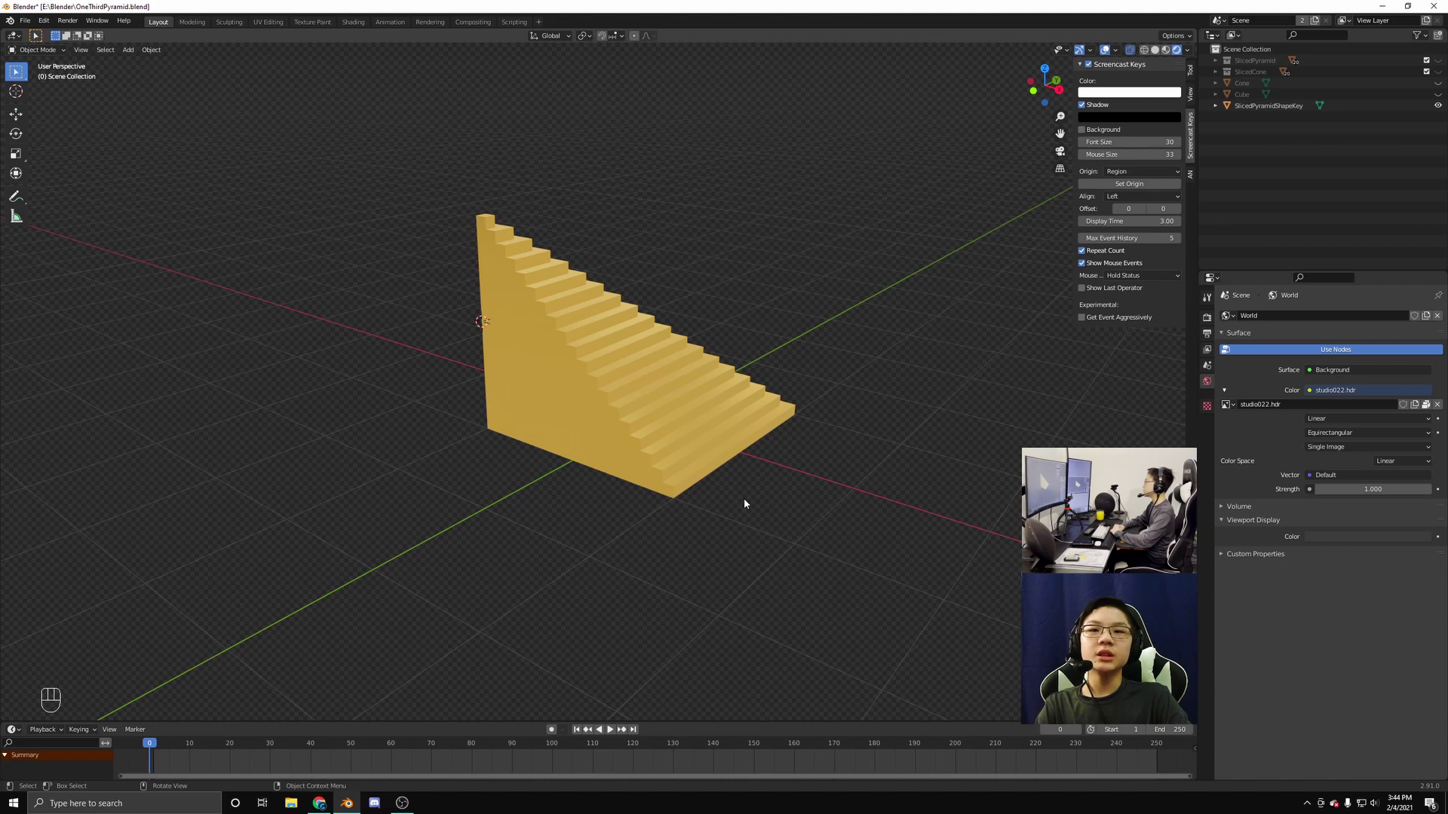
pyautogui.click(671, 419)
pyautogui.moveTo(671, 420); pyautogui.dragTo(692, 420)
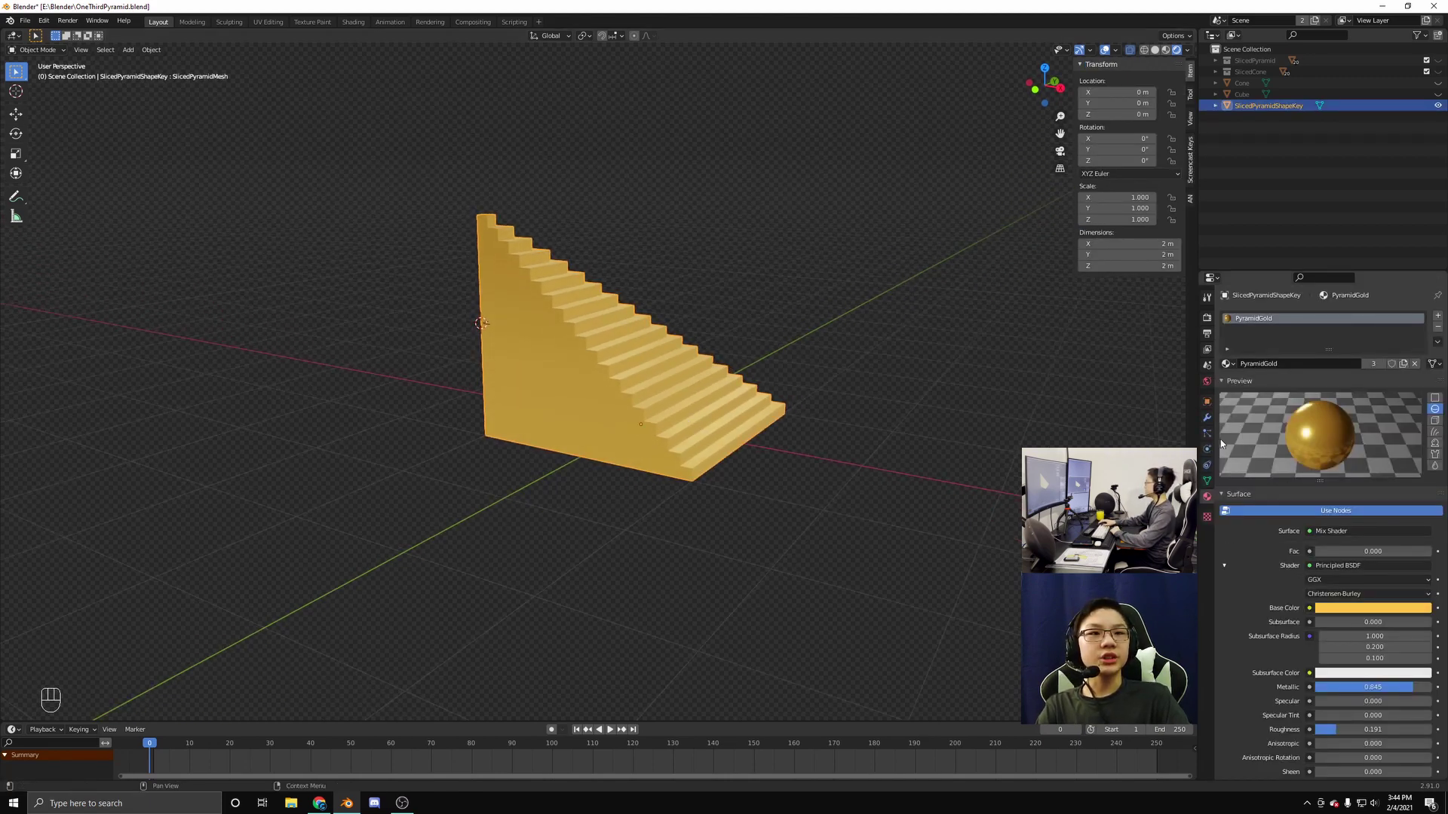
# Set the SlicedPyramidMesh shape key value to 1.000 in Object Data properties
pyautogui.click(1206, 481)
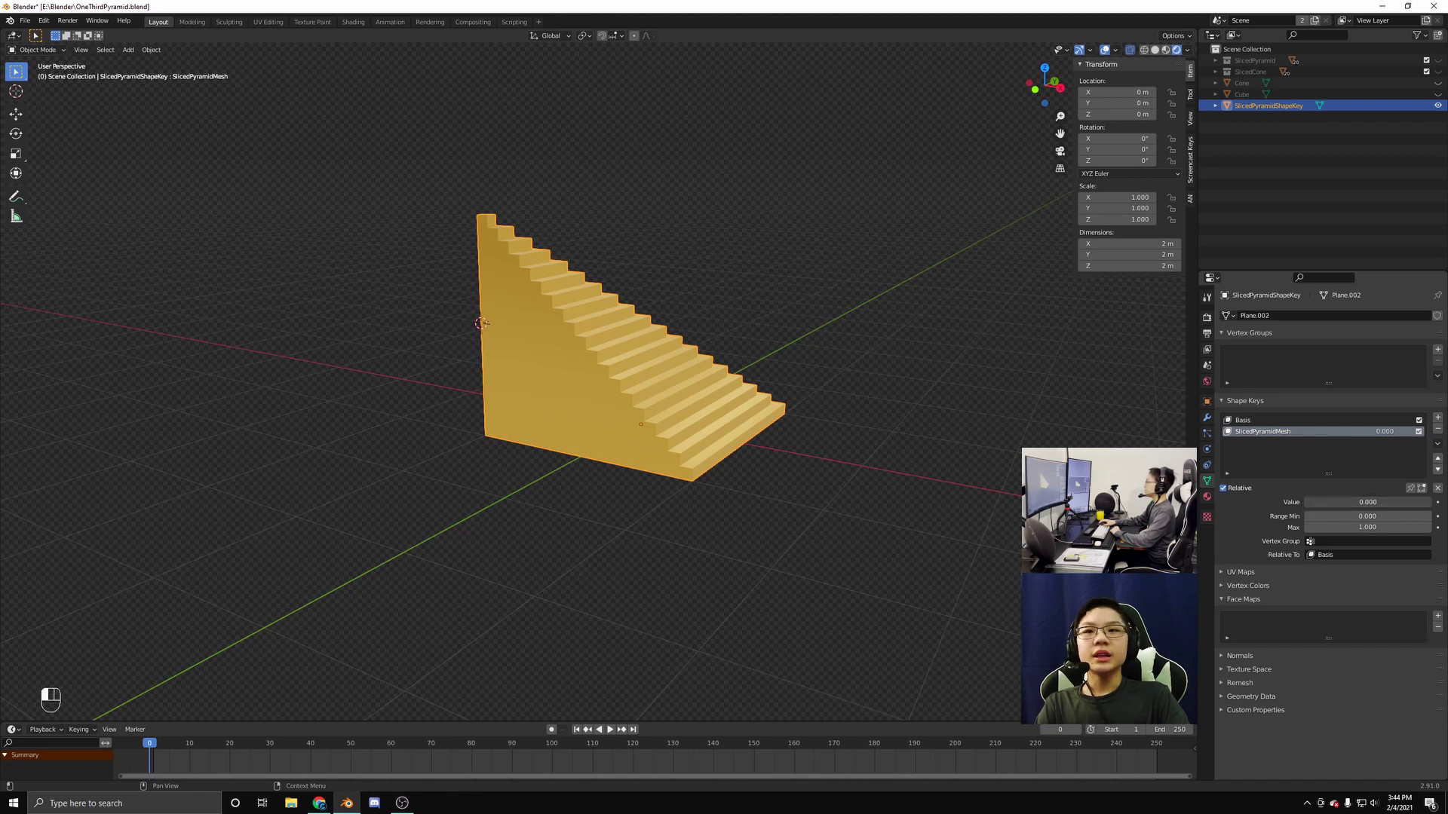
pyautogui.moveTo(1327, 502); pyautogui.dragTo(1444, 502)
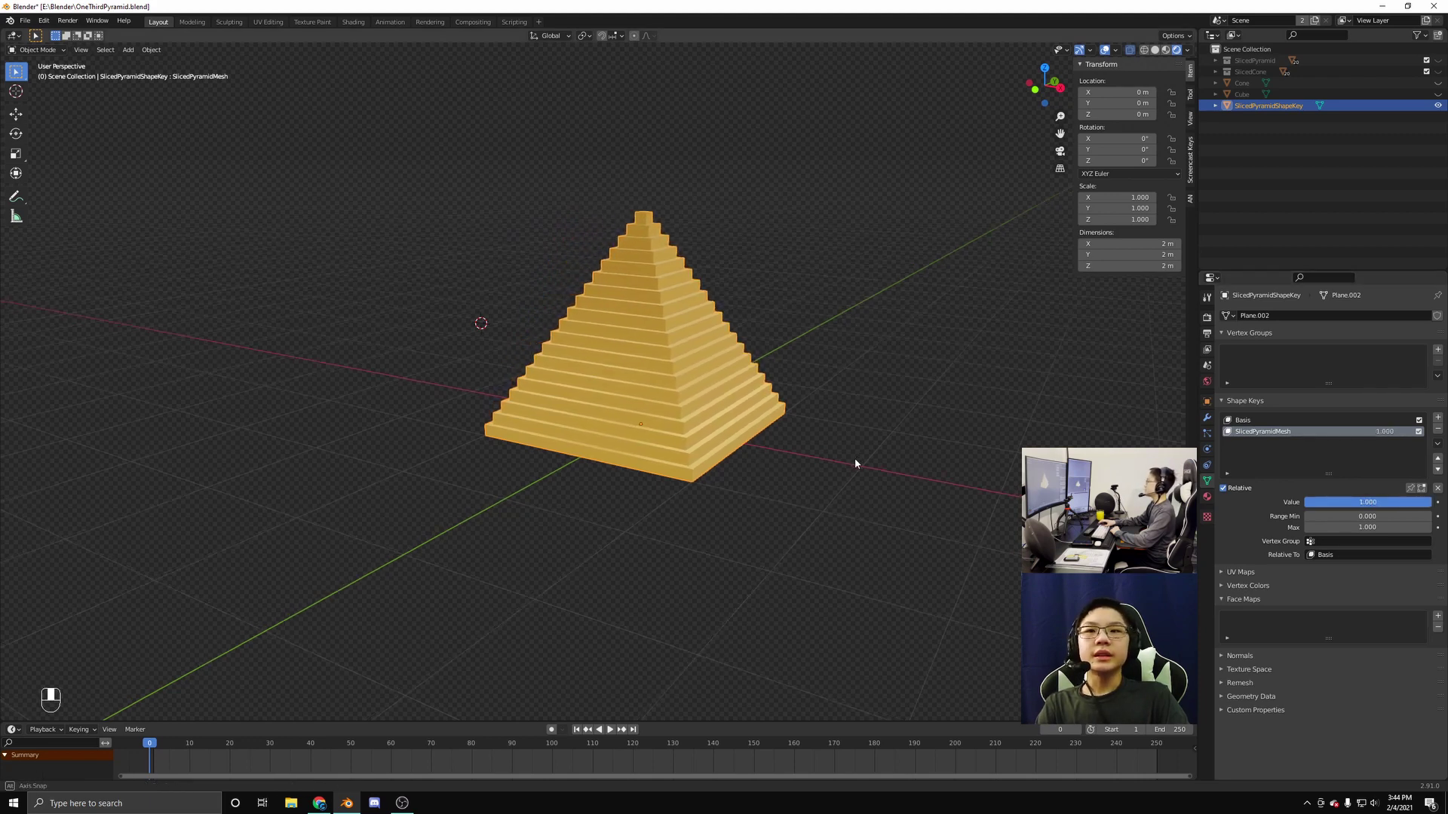
pyautogui.moveTo(855, 464)
pyautogui.mouseDown()
pyautogui.moveTo(766, 489)
pyautogui.moveTo(622, 491)
pyautogui.moveTo(838, 464)
pyautogui.mouseUp()
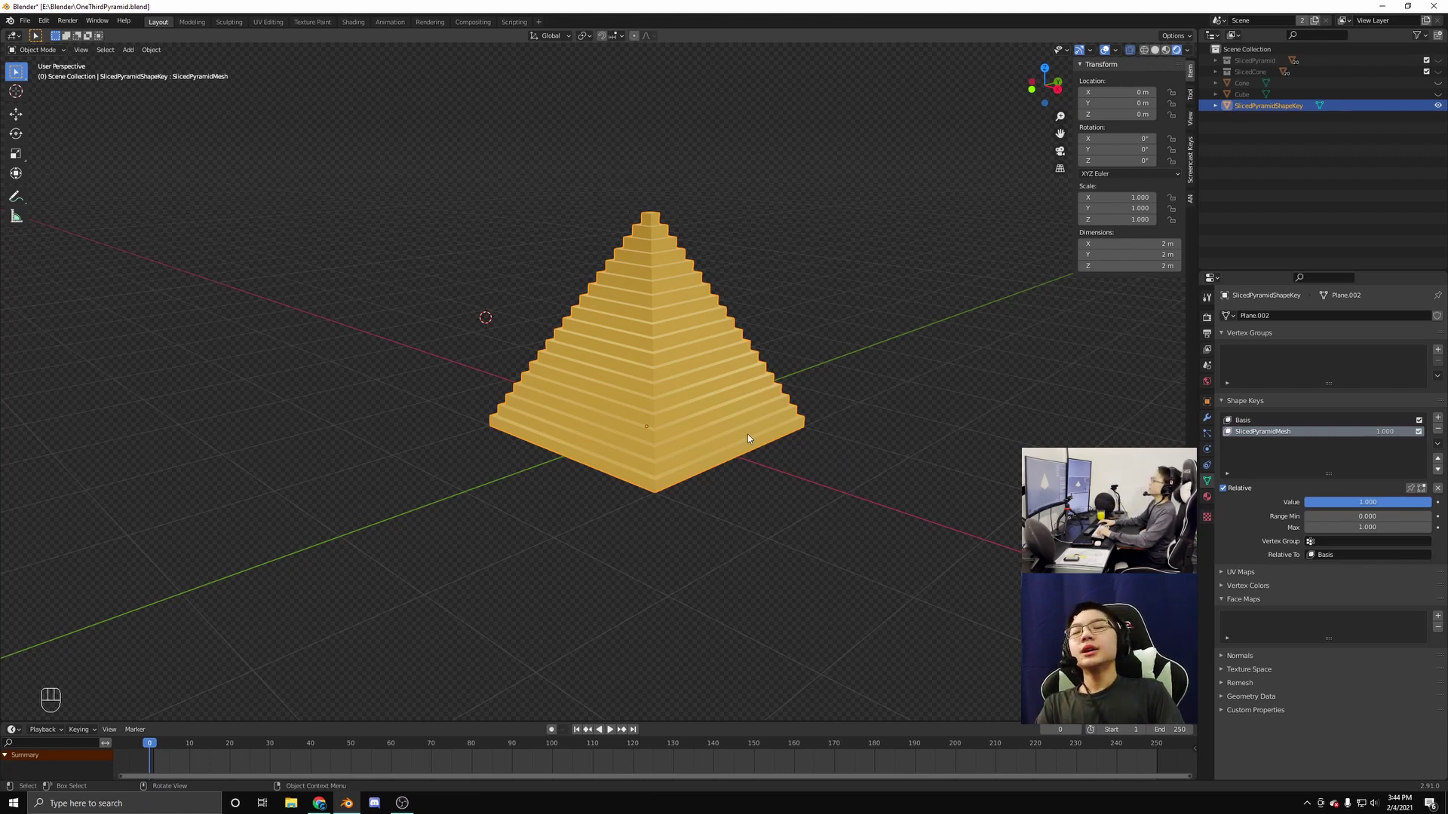
pyautogui.moveTo(694, 455); pyautogui.dragTo(757, 532)
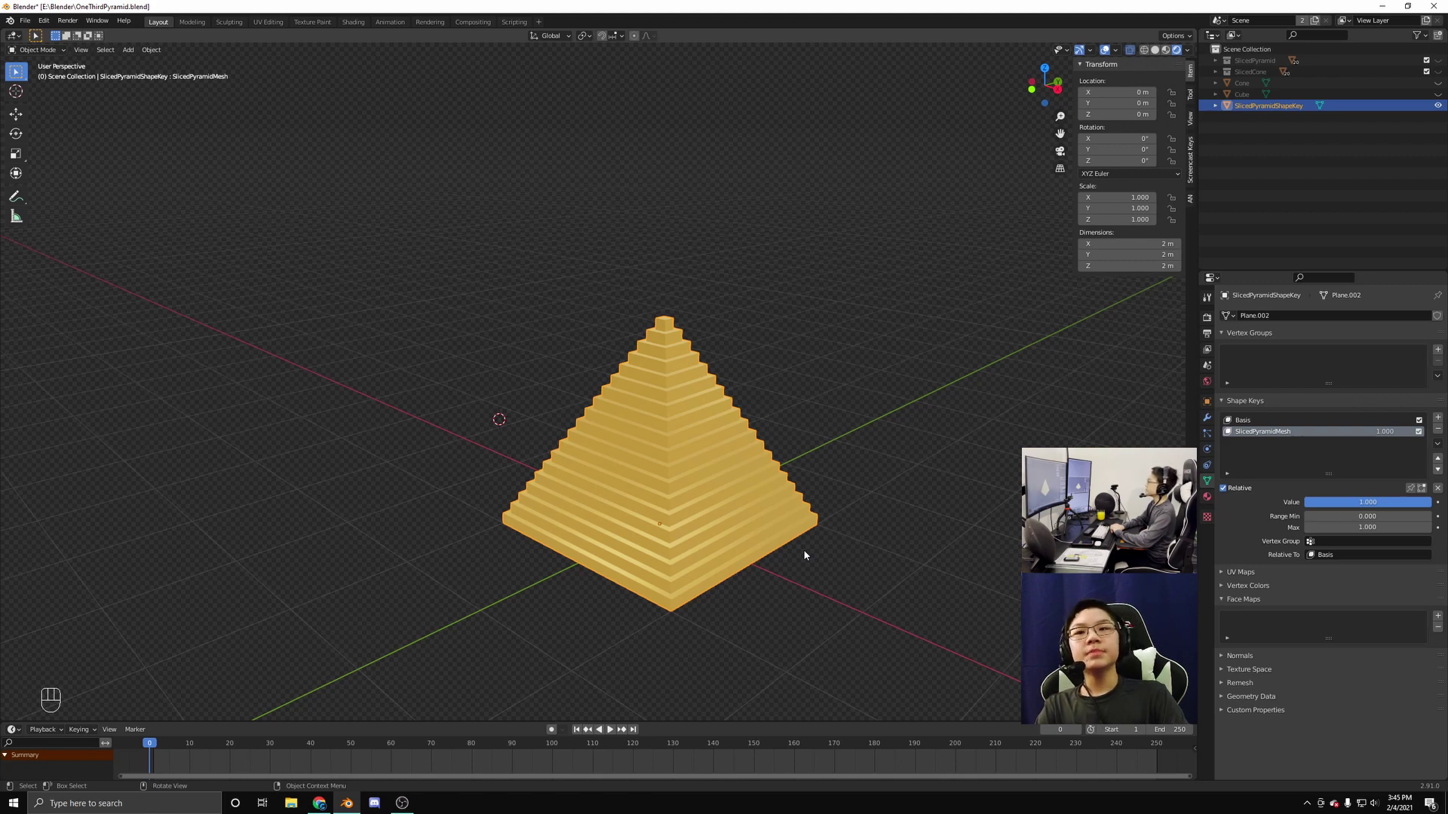
# Swap SlicedPyramidShapeKey for the teal Cone in the Outliner and frame the cone
pyautogui.click(1438, 106)
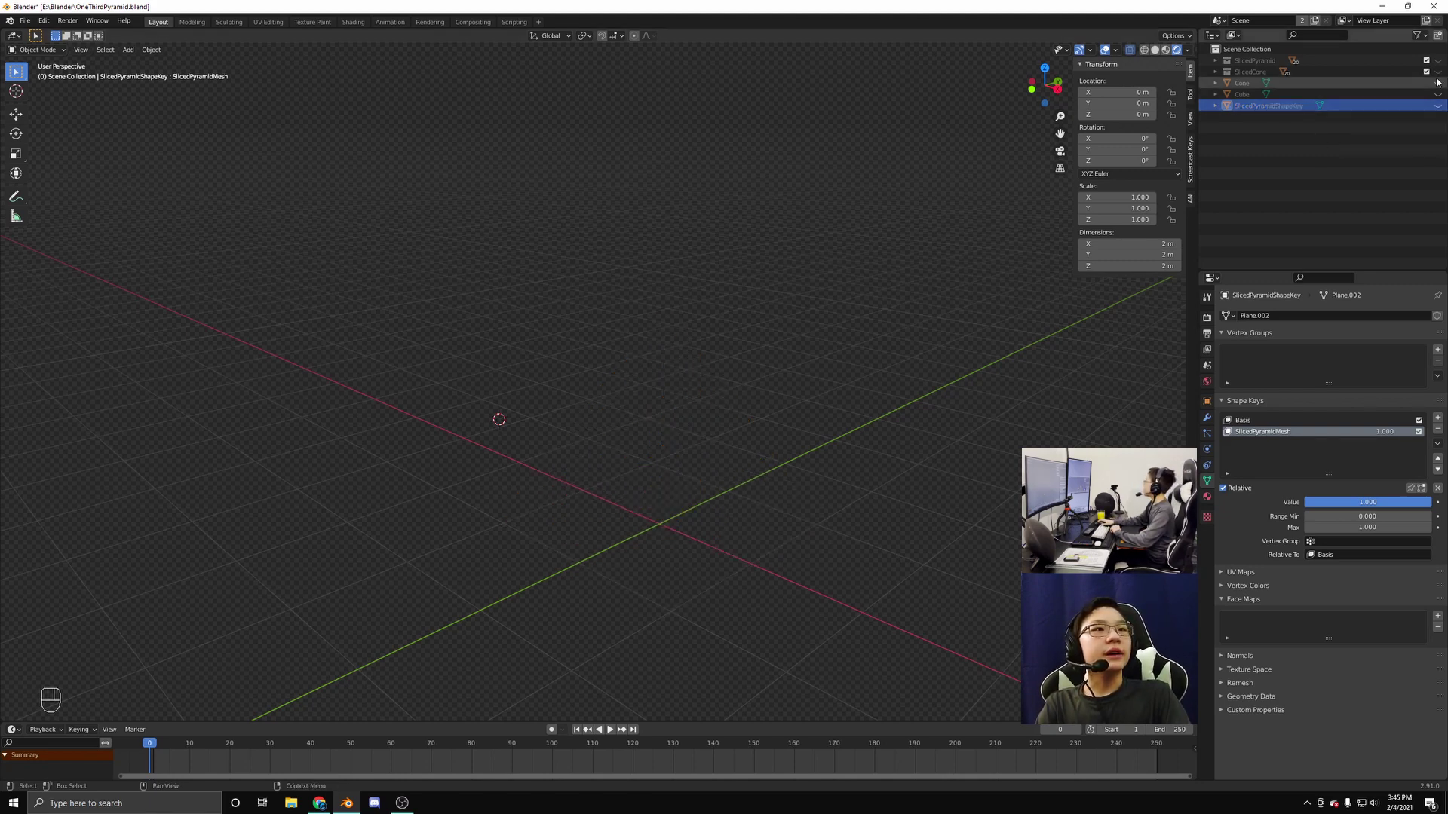
pyautogui.click(1437, 83)
pyautogui.scroll(-3, 934, 528)
pyautogui.moveTo(934, 527); pyautogui.dragTo(667, 393)
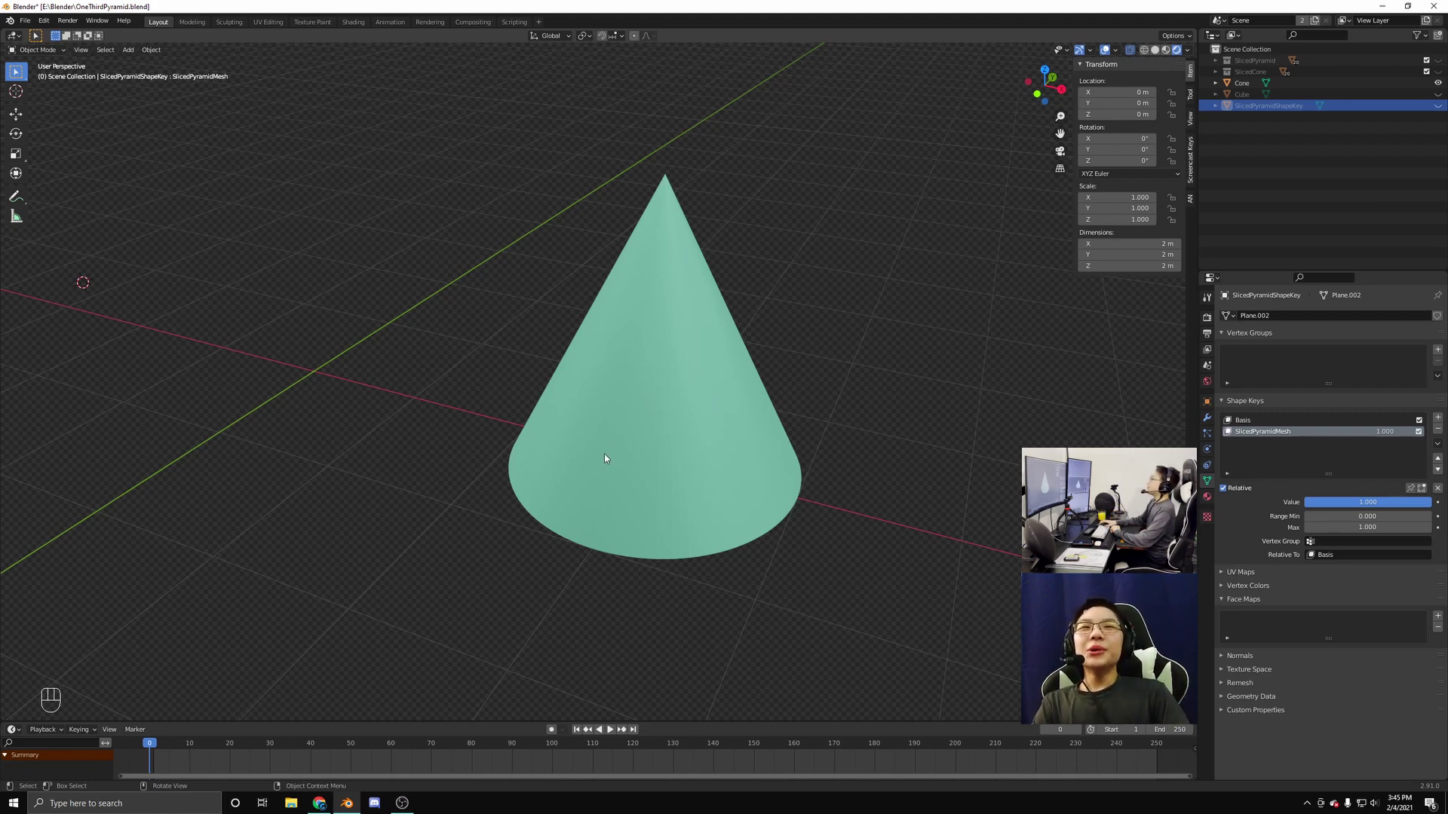
pyautogui.press('shift')
pyautogui.moveTo(732, 458); pyautogui.dragTo(703, 451)
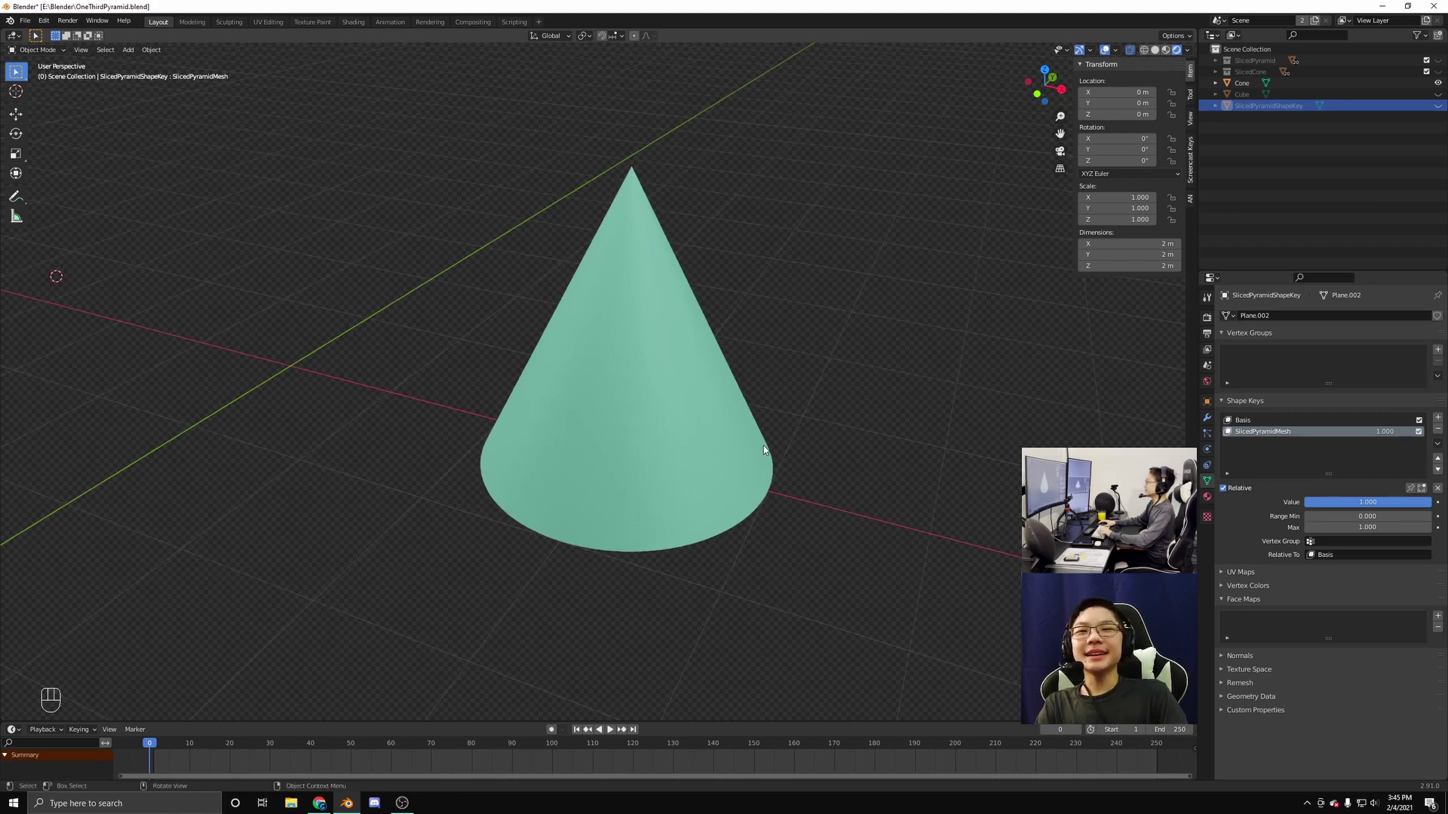